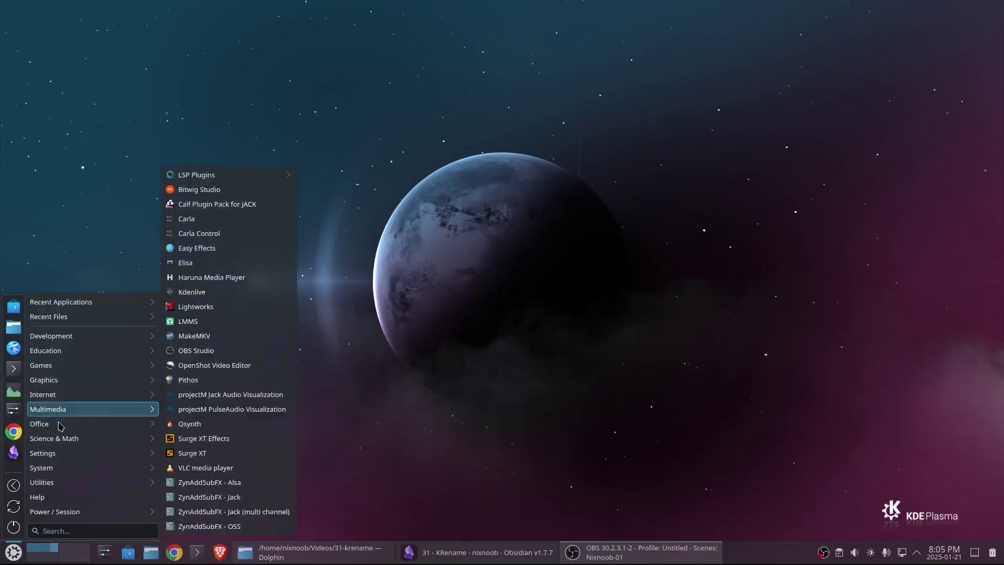
- Search Discover for krename, see that KRename is already installed, and close the store
mouse_move(62, 471)
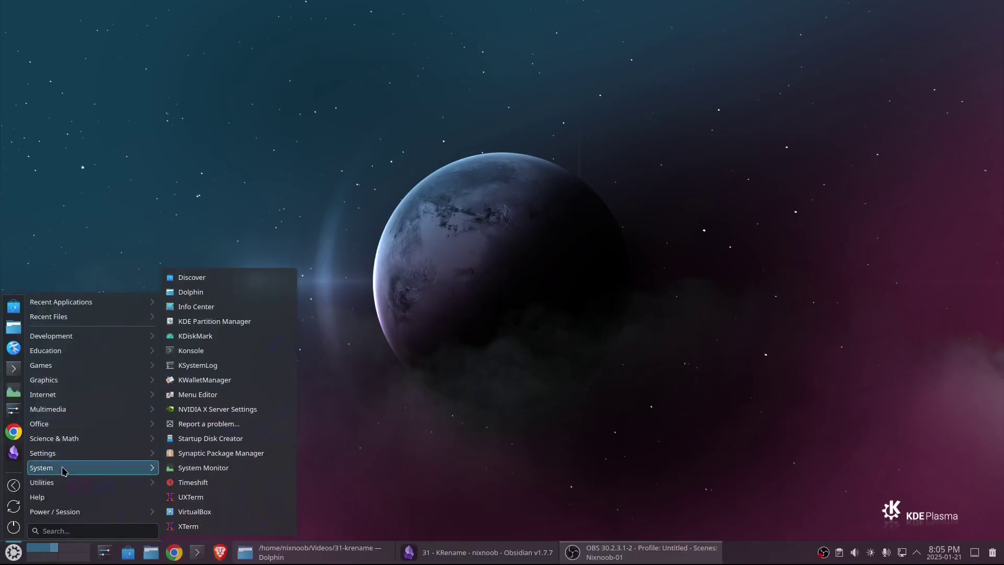
click(212, 279)
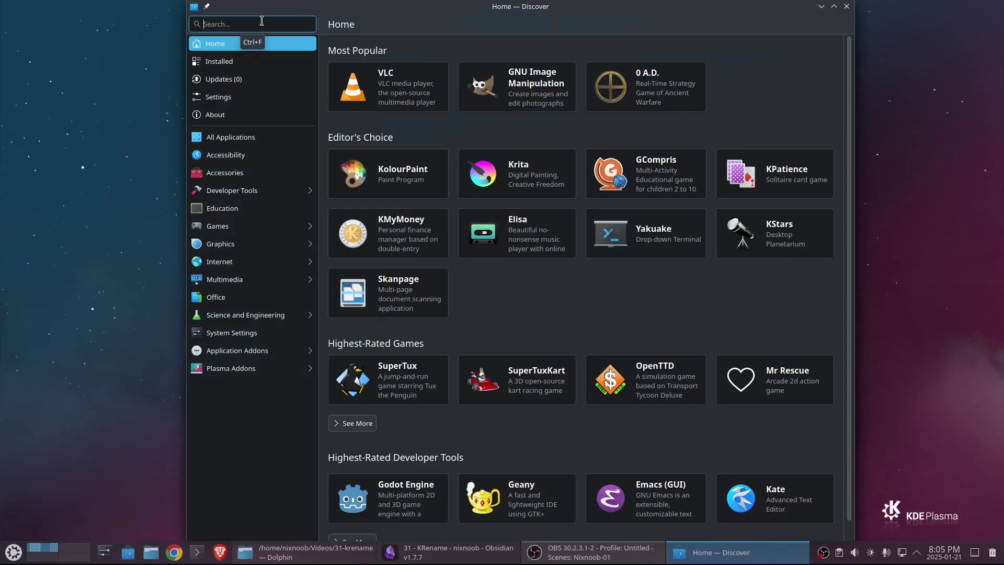
text(krename)
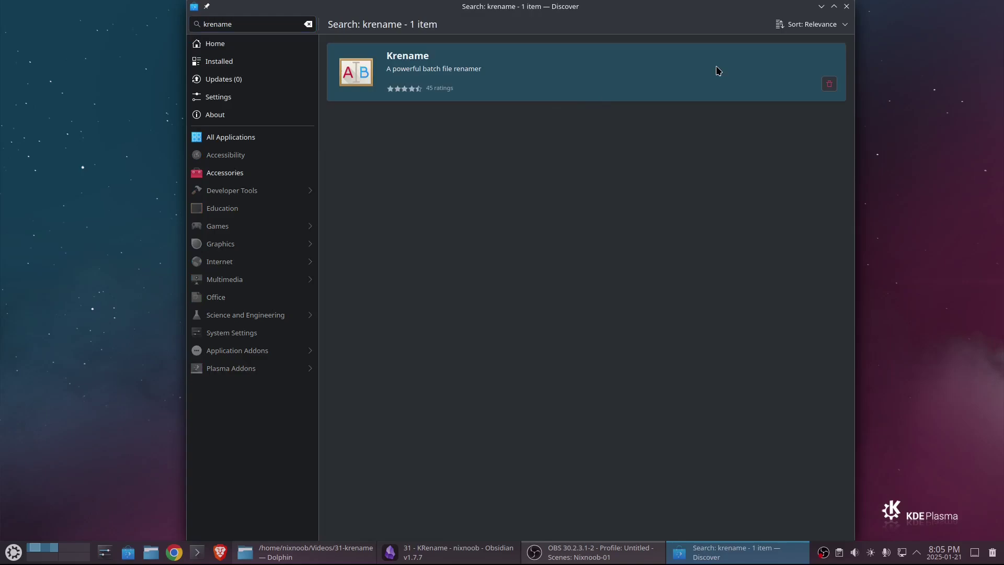
click(847, 7)
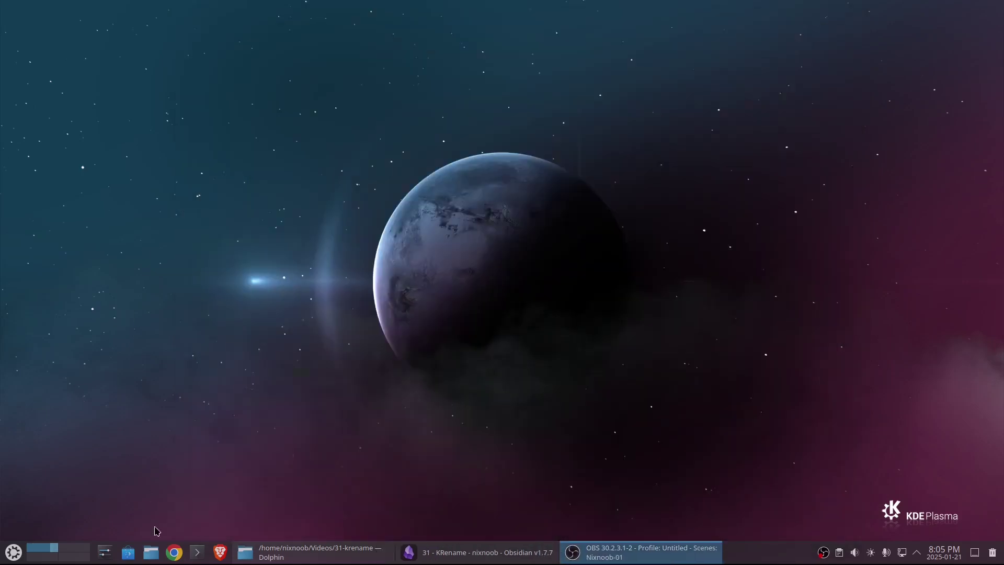
- Run sudo apt-get install krename in Konsole, which reports version 5.0.2 is already newest, then close it
click(196, 552)
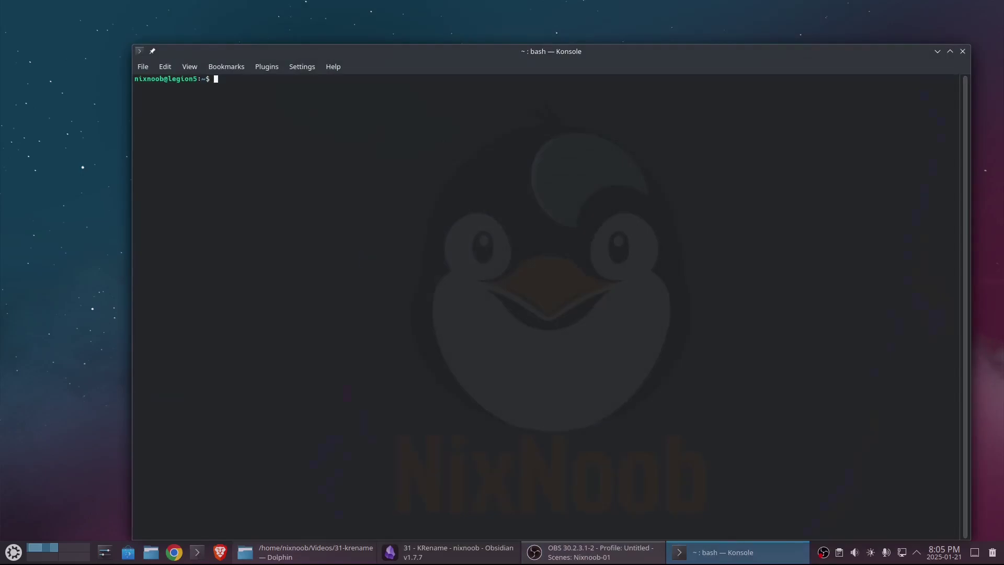
key(ctrl+plus)
key(ctrl+plus)
key(ctrl+plus)
key(ctrl+plus)
key(ctrl+plus)
key(ctrl+plus)
key(ctrl+plus)
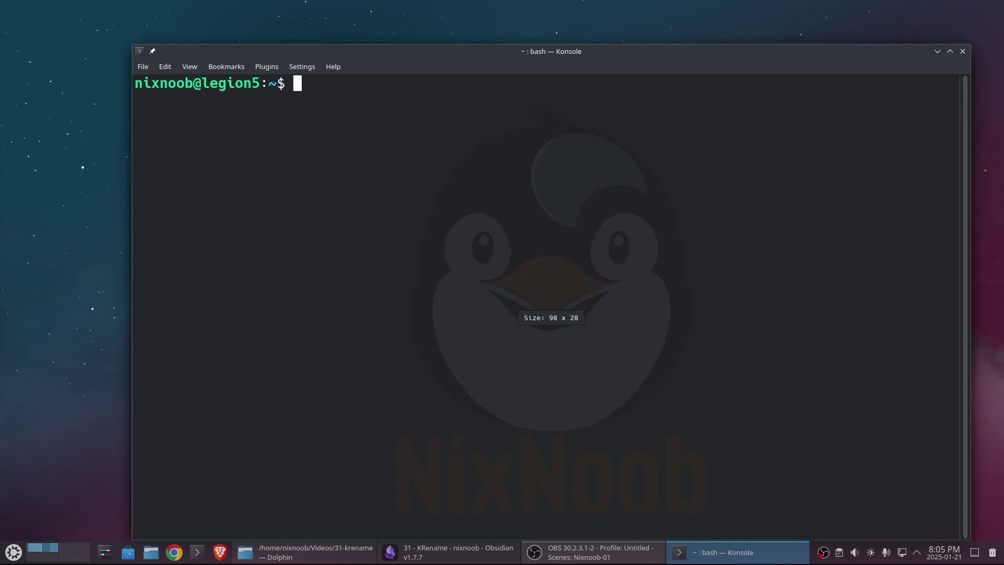
text(sudo ap)
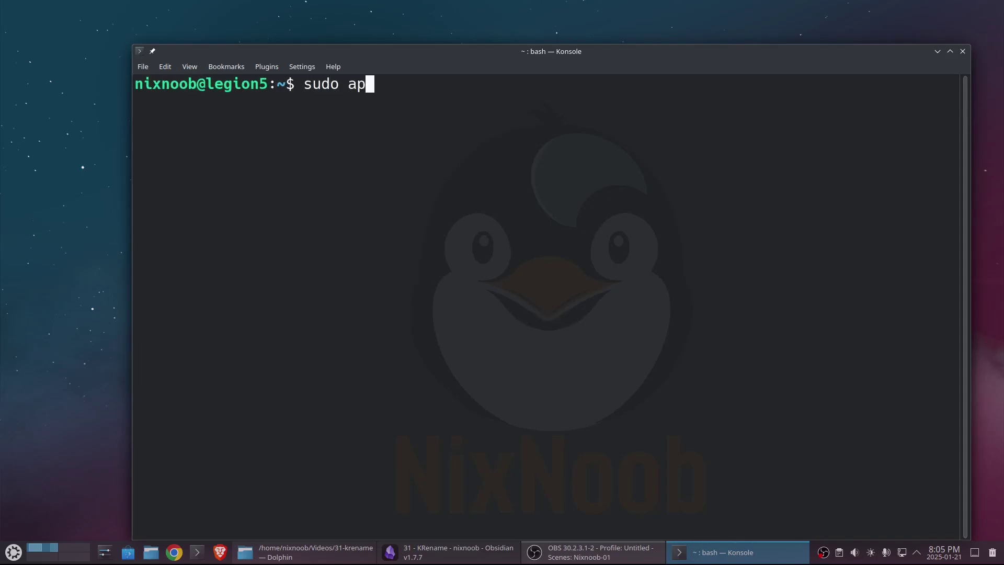
text(t-get ins)
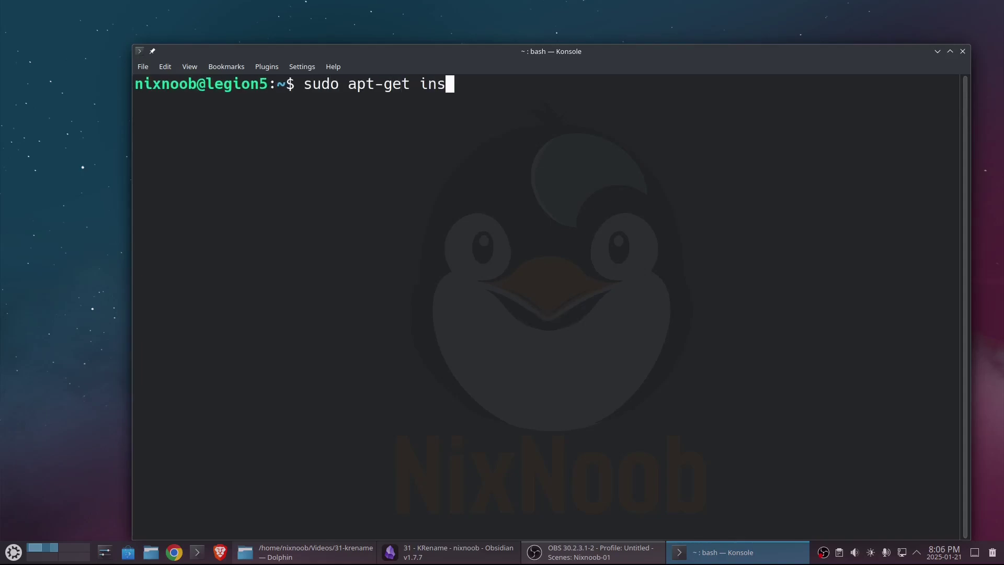
text(tall krename)
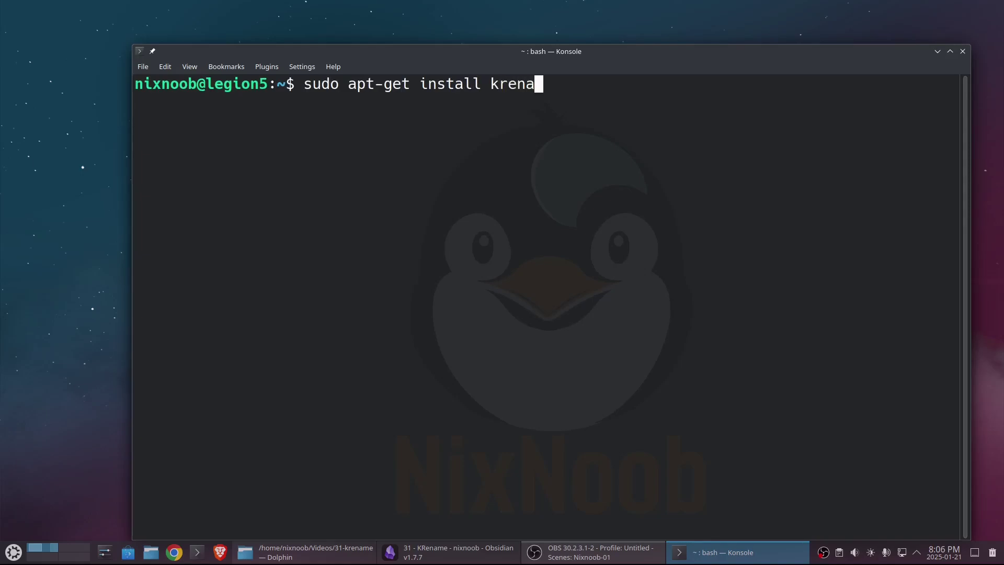
key(Return)
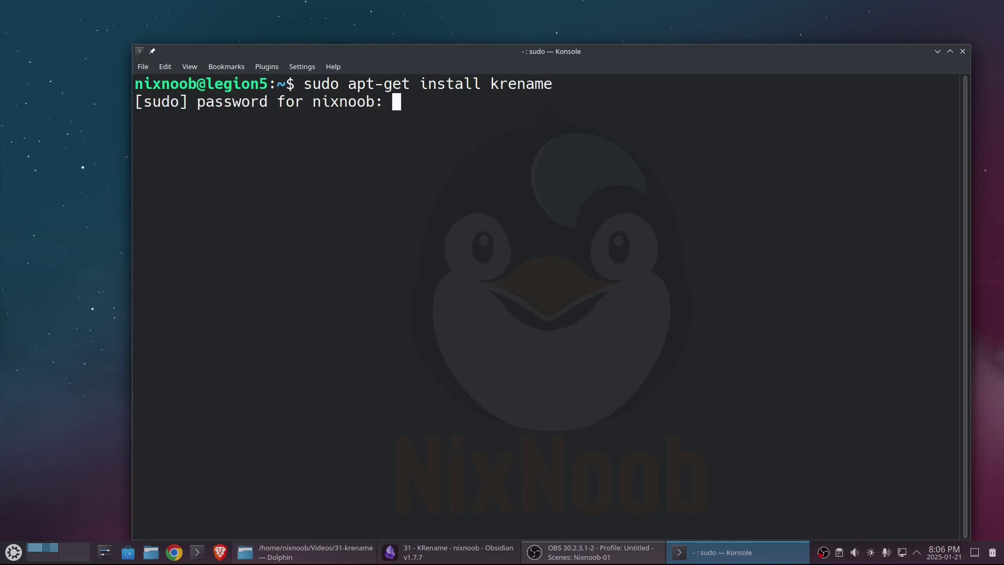
key(Return)
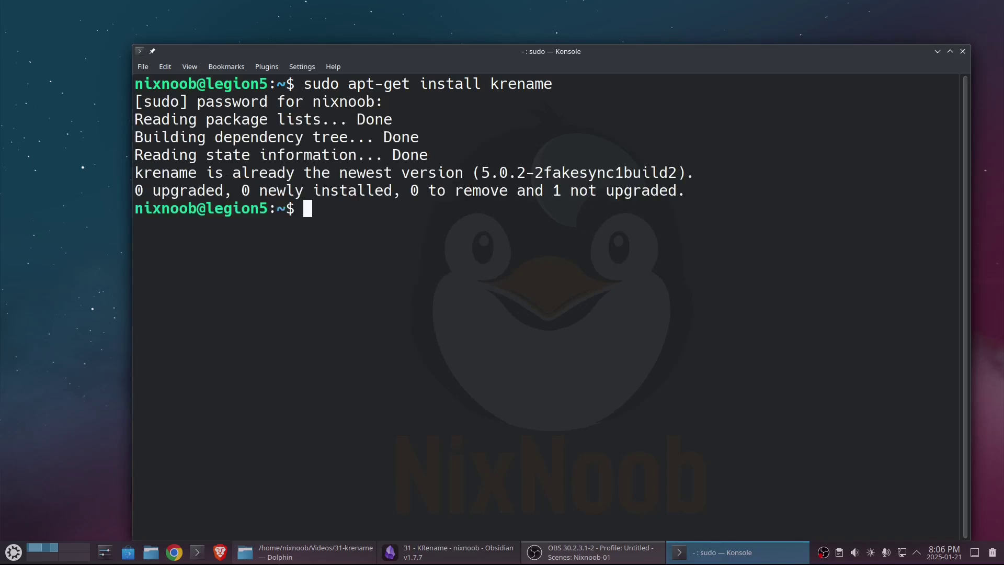
click(963, 51)
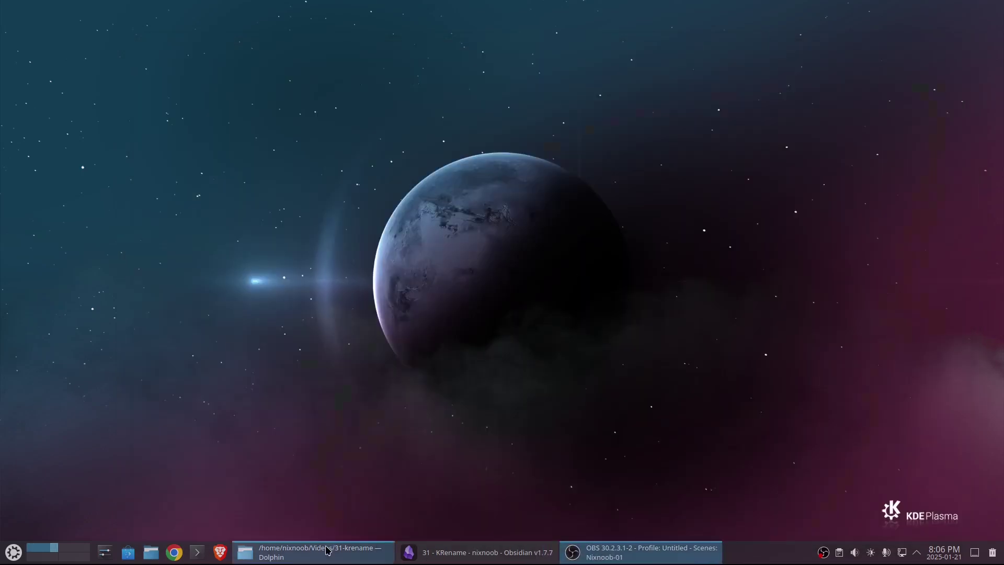
- Open Dolphin at Pictures/phone and select the ten photos in the first row
click(150, 553)
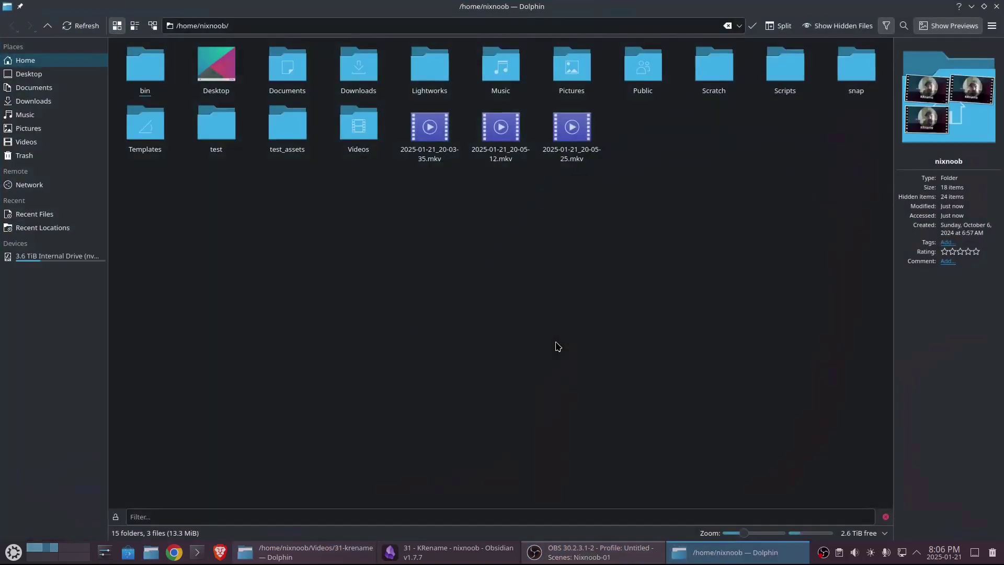
click(566, 67)
click(150, 67)
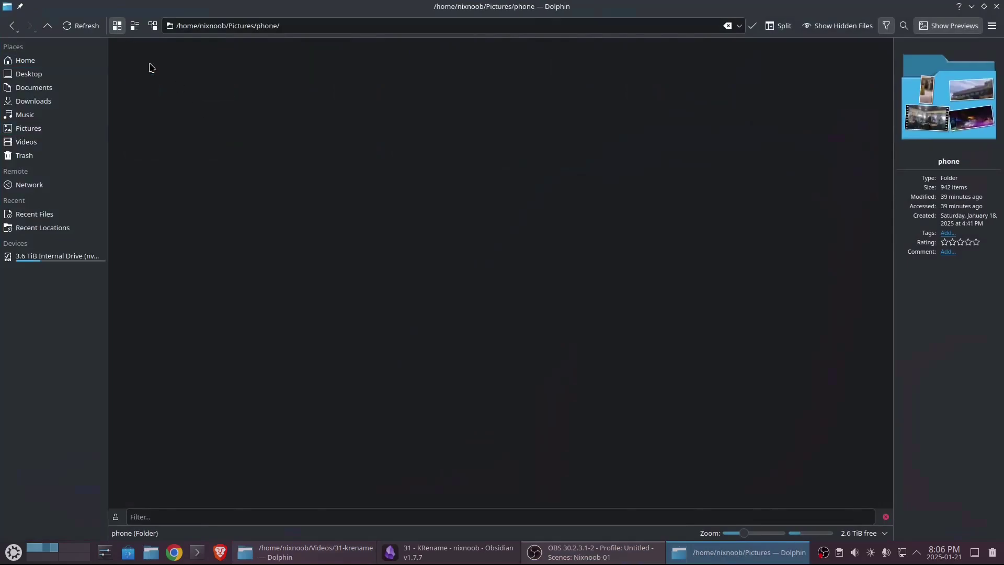
click(149, 76)
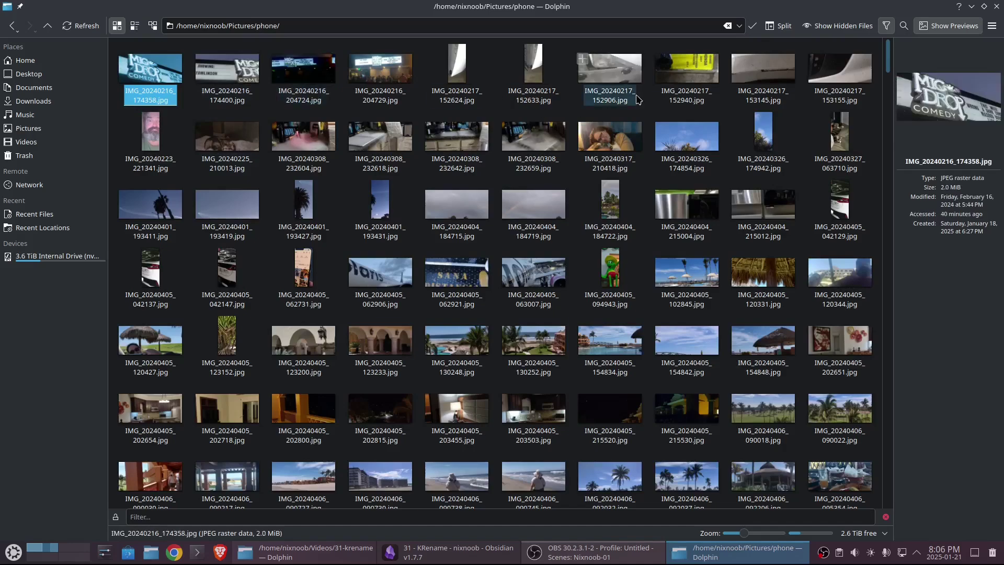
shift+click(843, 78)
- Open the selected photos in KRename through Open With > Other Application
right_click(843, 79)
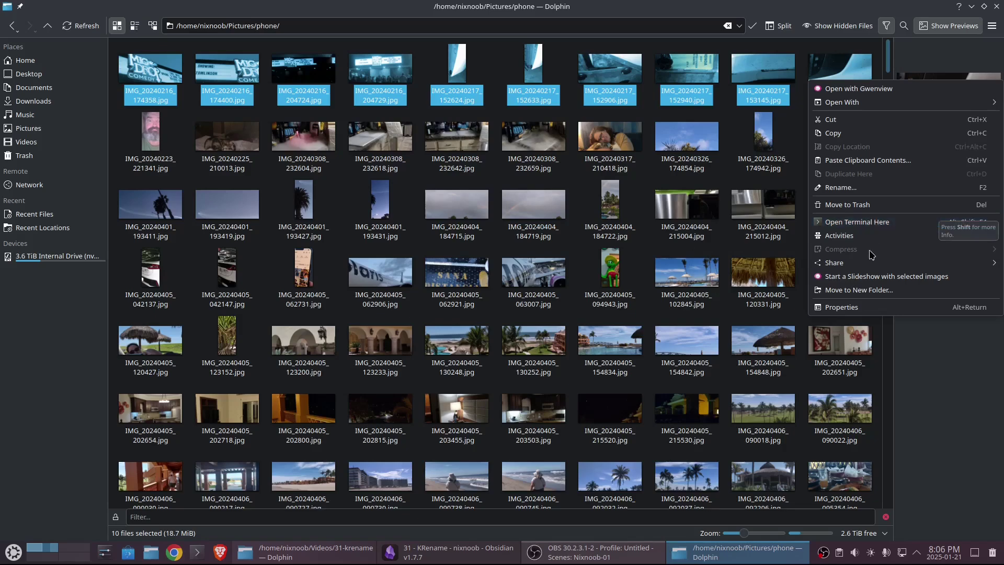
mouse_move(870, 234)
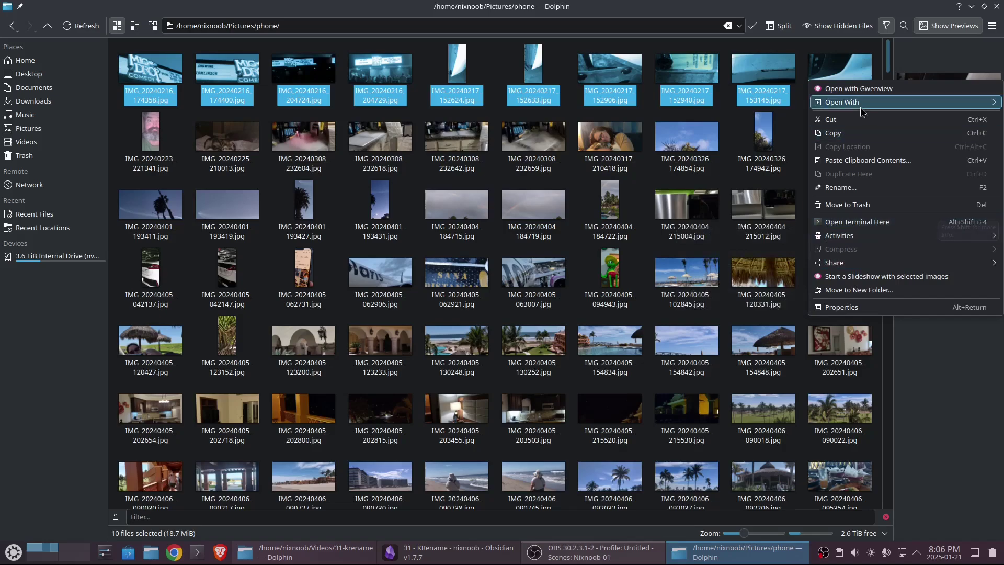
mouse_move(862, 109)
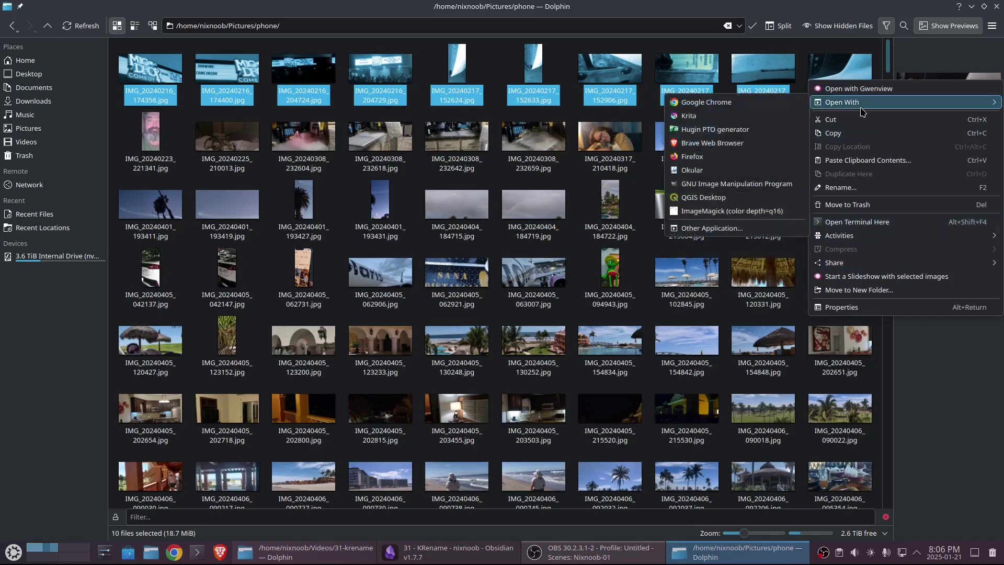
click(710, 228)
text(krename)
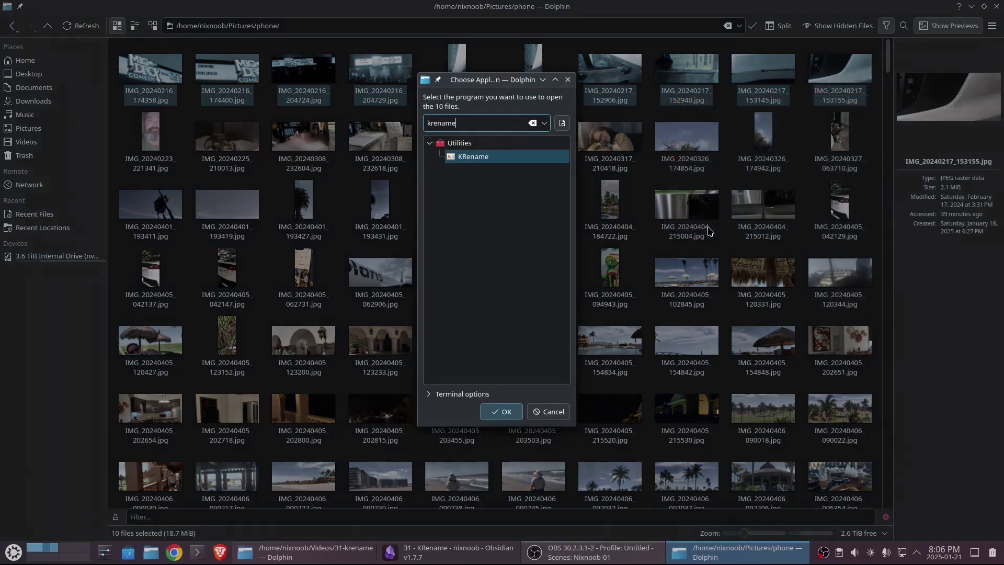
key(Return)
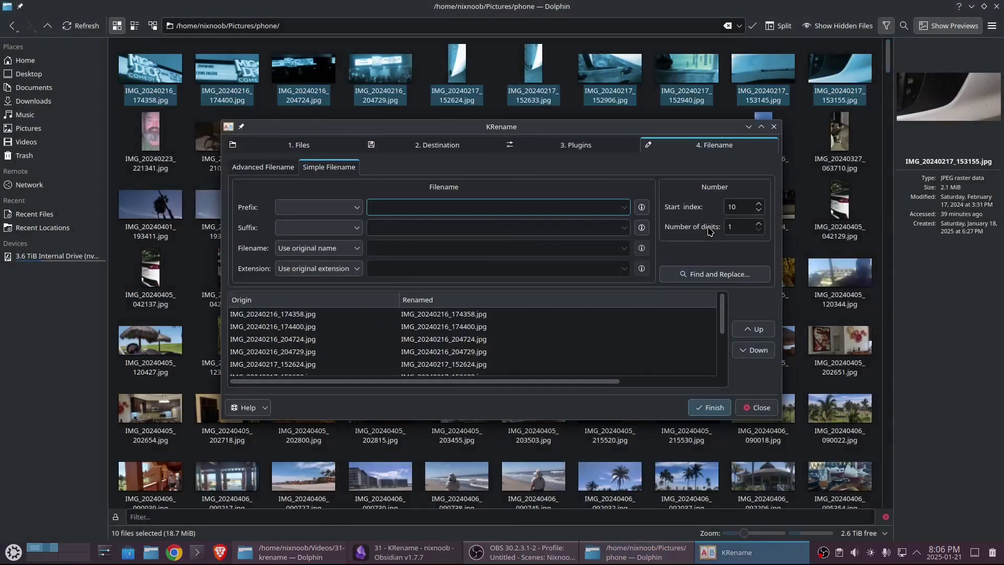
- Browse KRename's Files, Destination, Plugins and Filename tabs, then close it without renaming anything
click(286, 146)
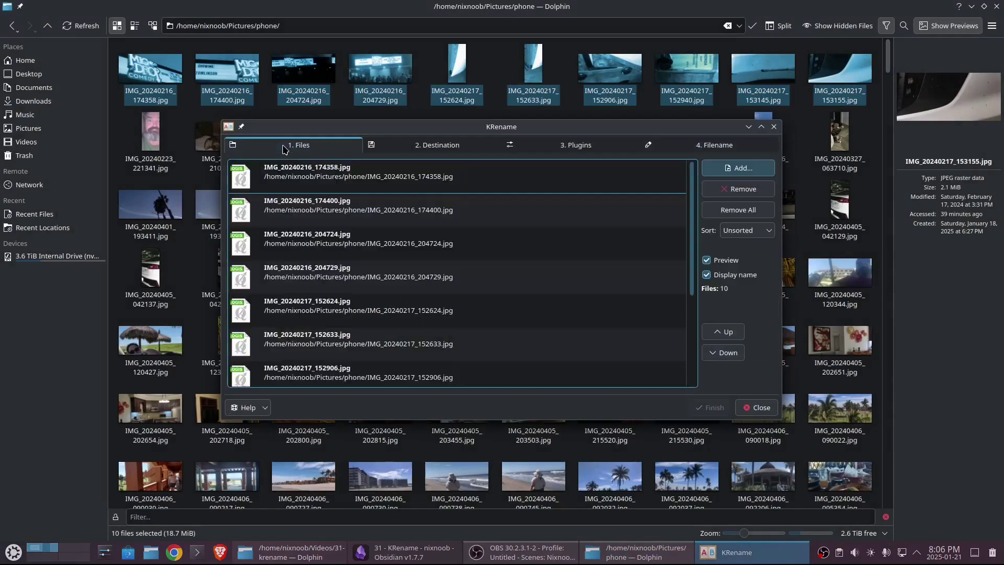
scroll(600, 294, down, 2)
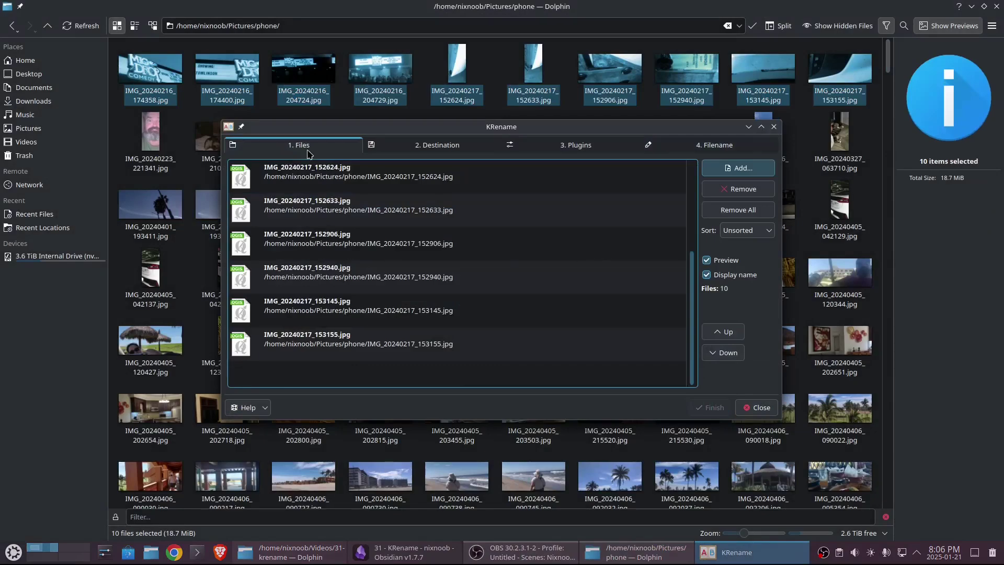
click(415, 149)
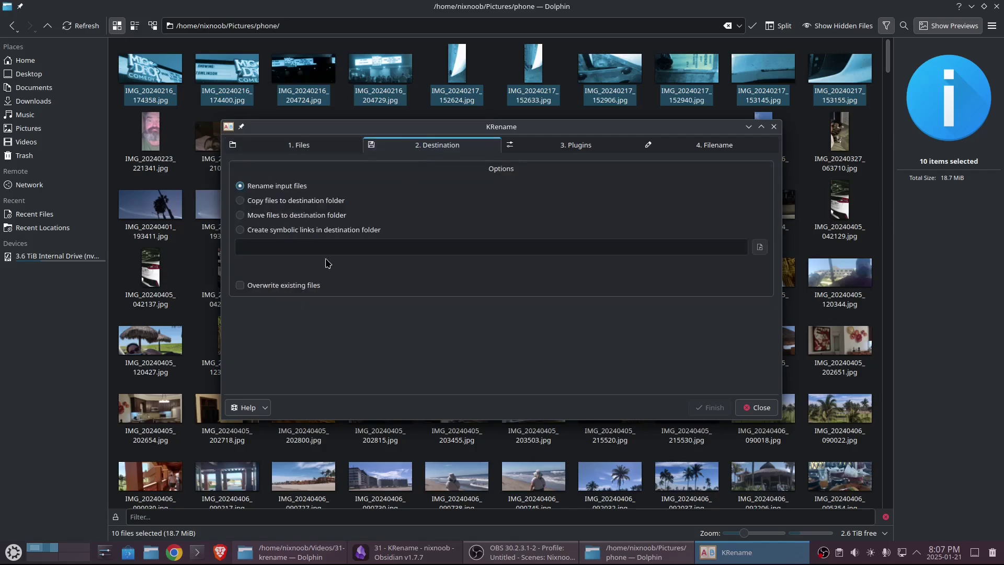
click(577, 148)
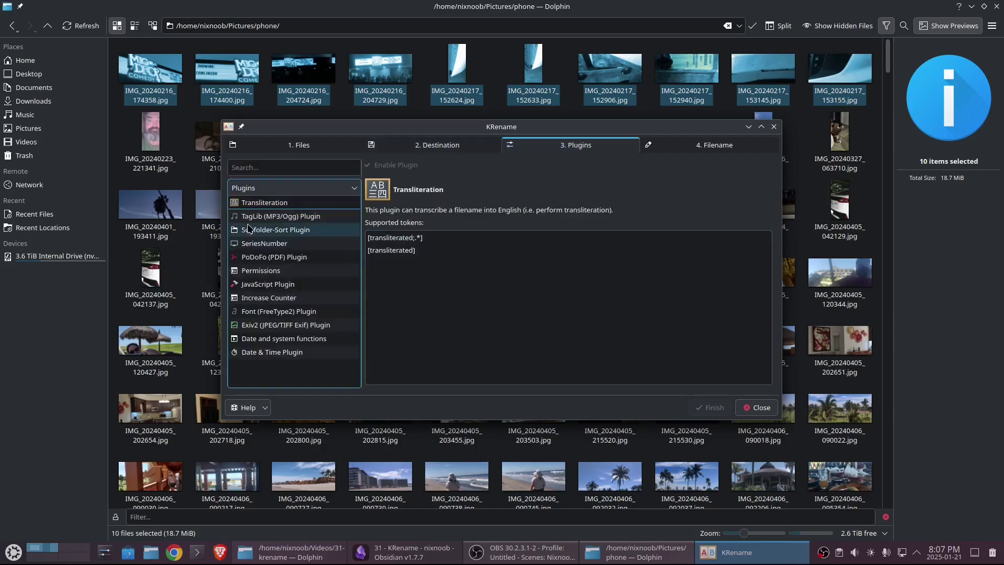
click(705, 150)
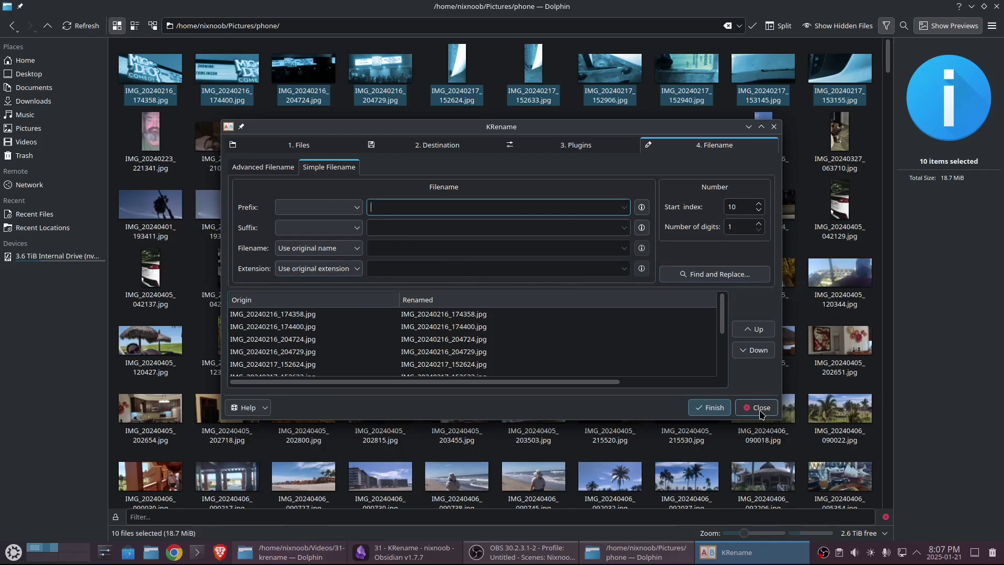
click(761, 414)
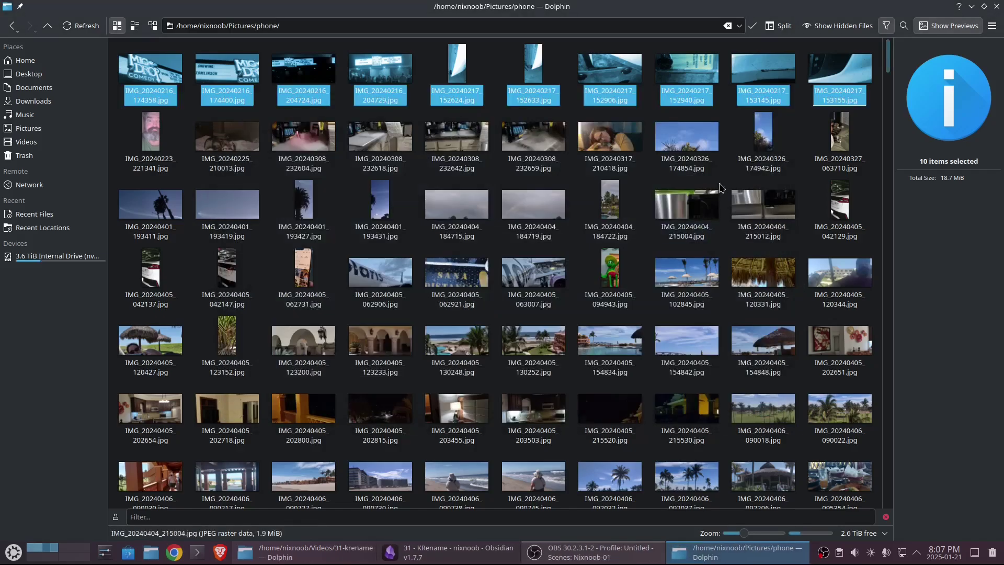
- Close Dolphin and copy the /usr/share/kservices5/ServiceMenus/ path from the '31 - KRename' note
click(997, 6)
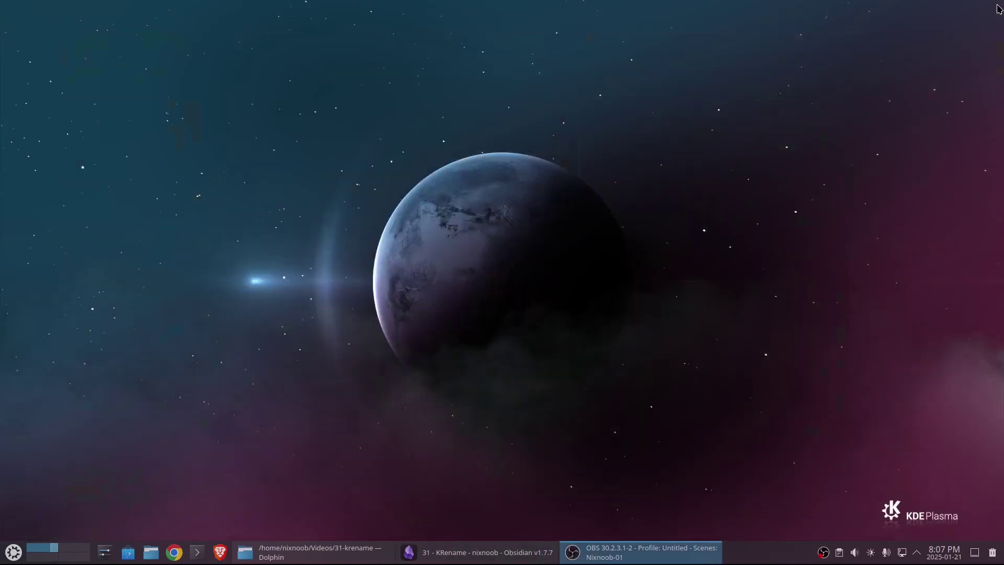
click(468, 557)
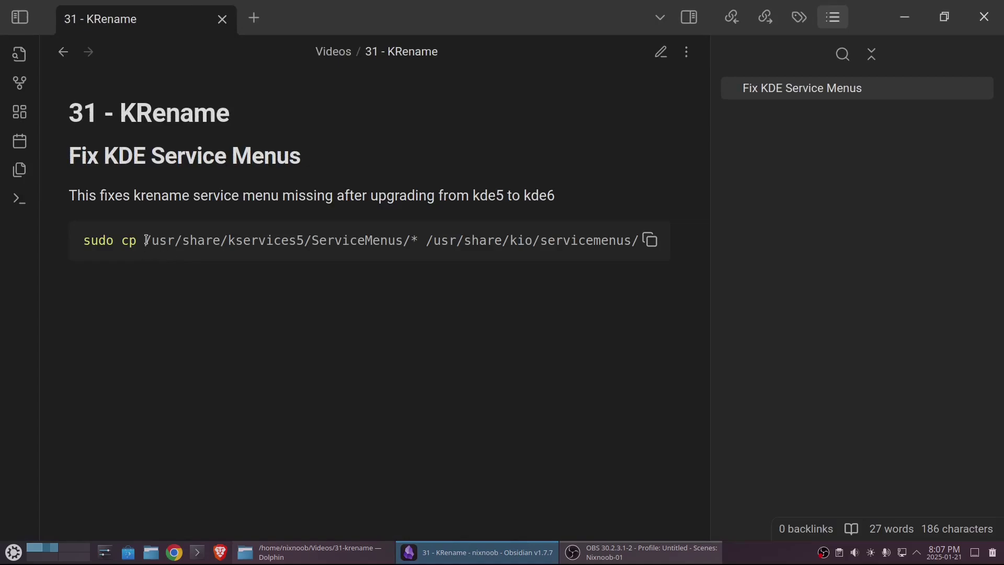
drag(146, 240, 408, 238)
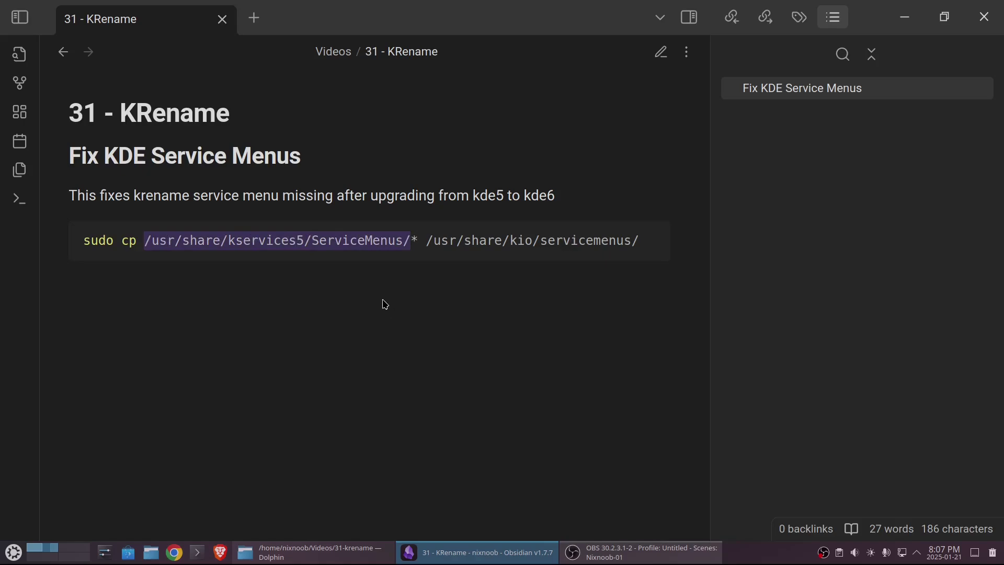
right_click(313, 245)
click(332, 252)
click(197, 552)
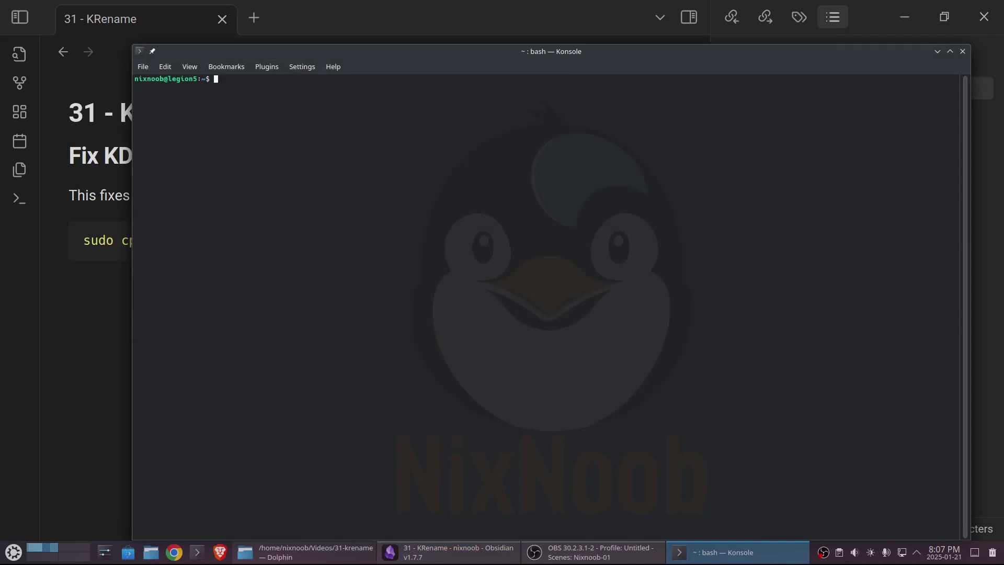
- Change into /usr/share/kservices5/ServiceMenus/ in Konsole and list its files
key(ctrl+plus)
key(ctrl+plus)
key(ctrl+plus)
key(ctrl+plus)
key(ctrl+plus)
key(ctrl+plus)
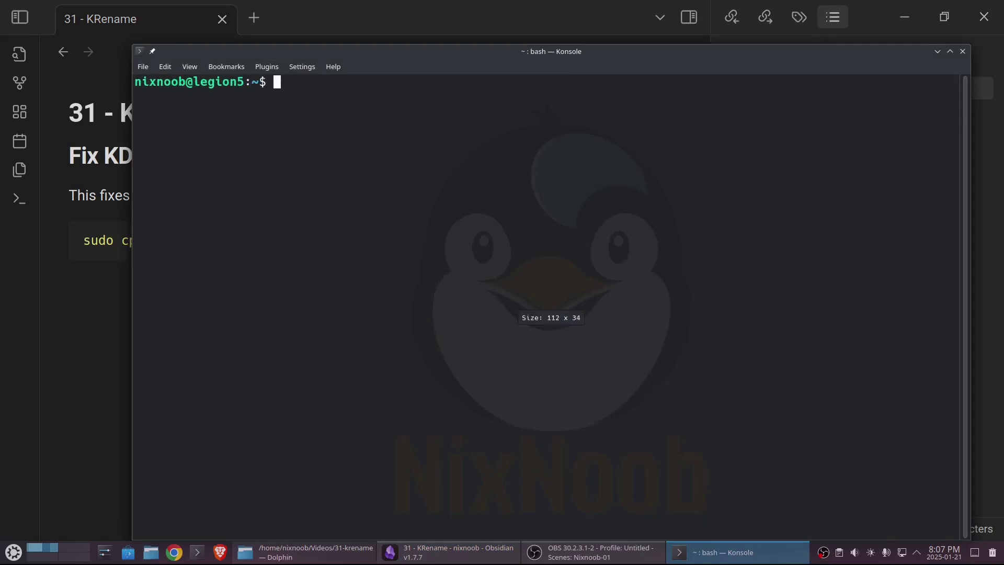
text(cdf)
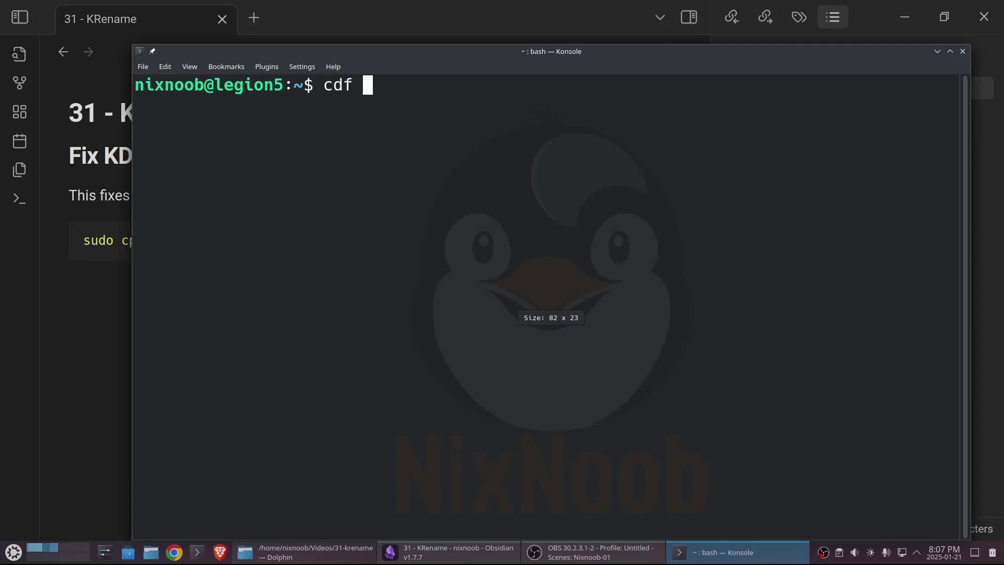
key(BackSpace)
key(BackSpace)
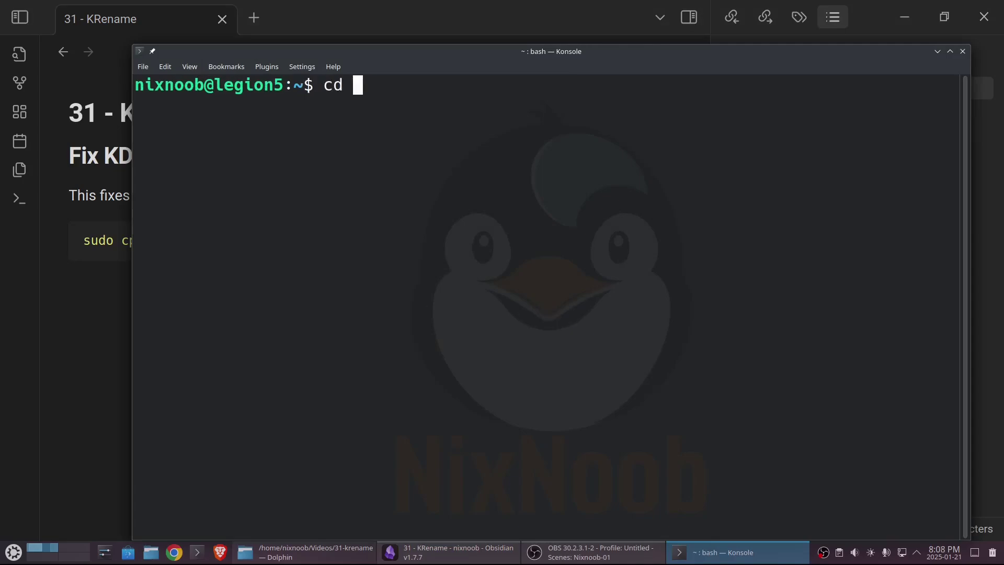
right_click(428, 198)
click(469, 224)
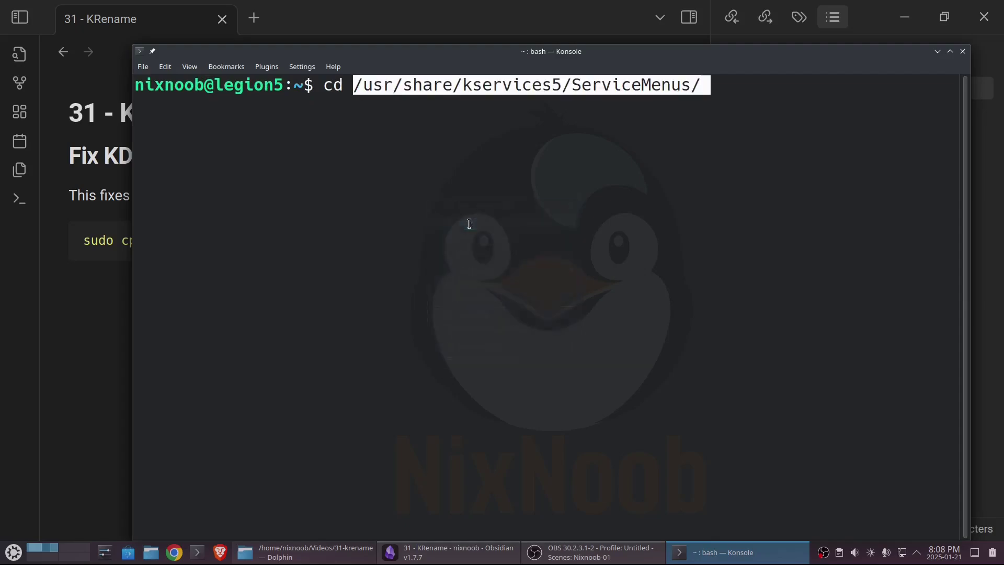
key(Return)
text(ls)
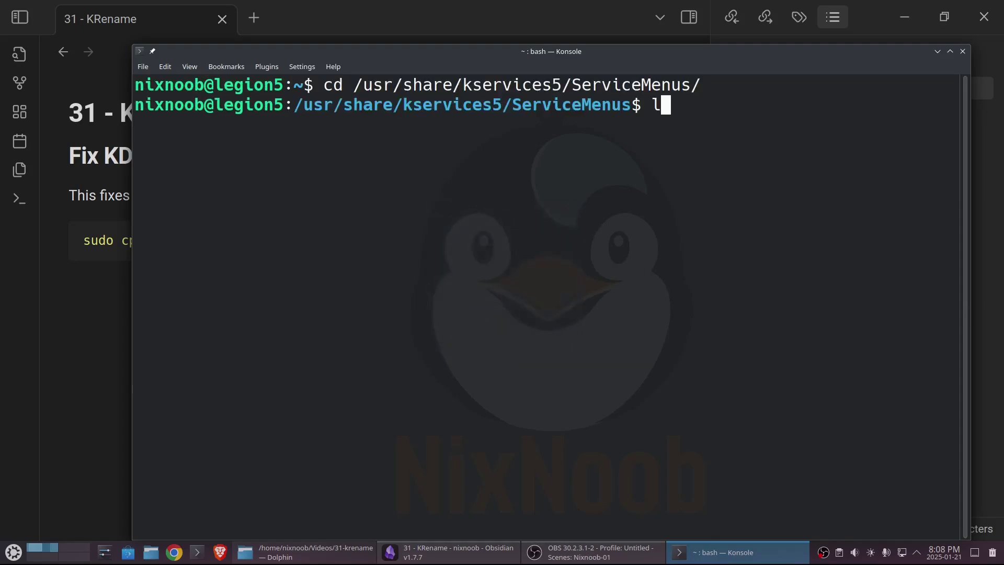
key(Return)
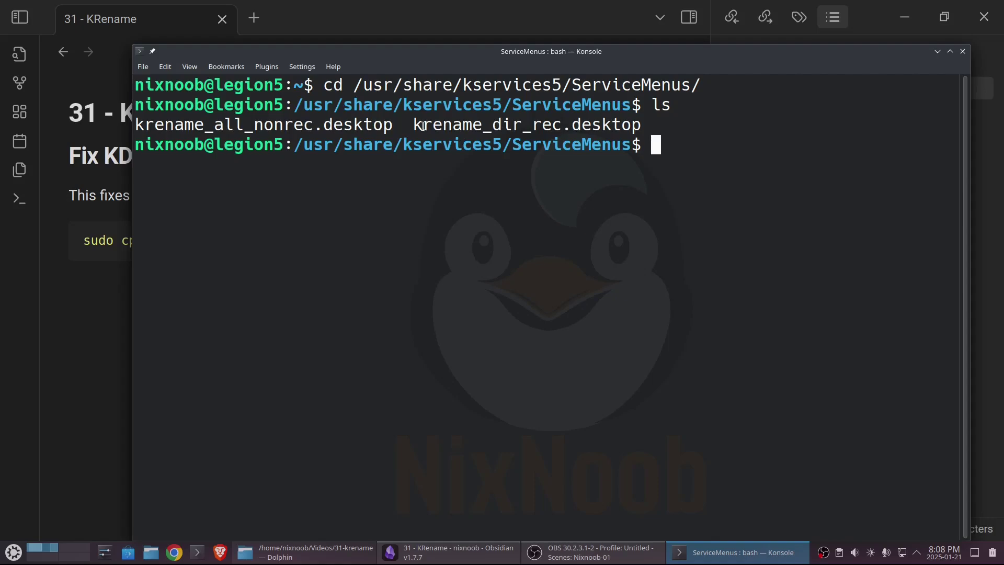
- Run the note's sudo cp command to copy the krename service menus into /usr/share/kio/servicemenus, then close Konsole and Obsidian
click(84, 324)
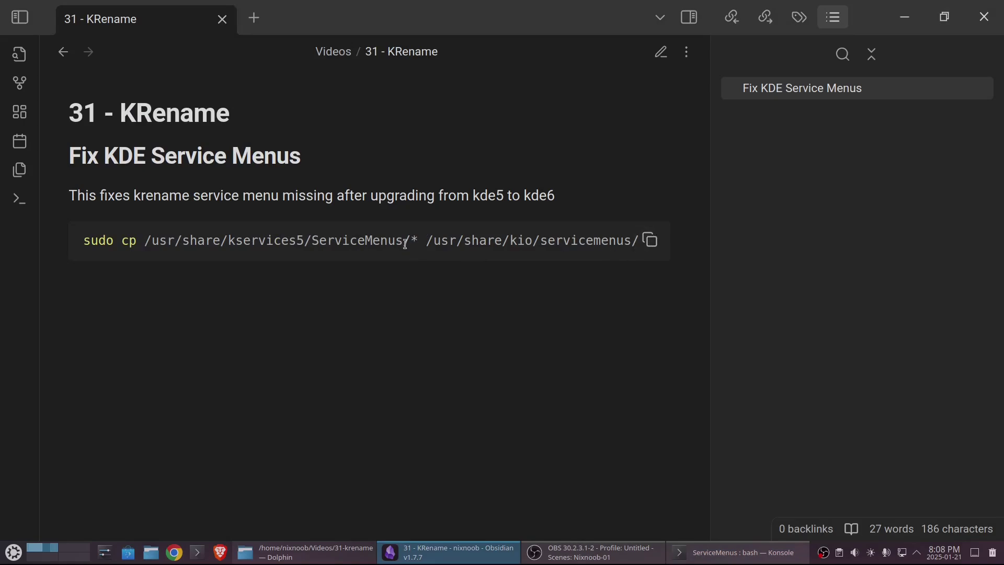
click(649, 240)
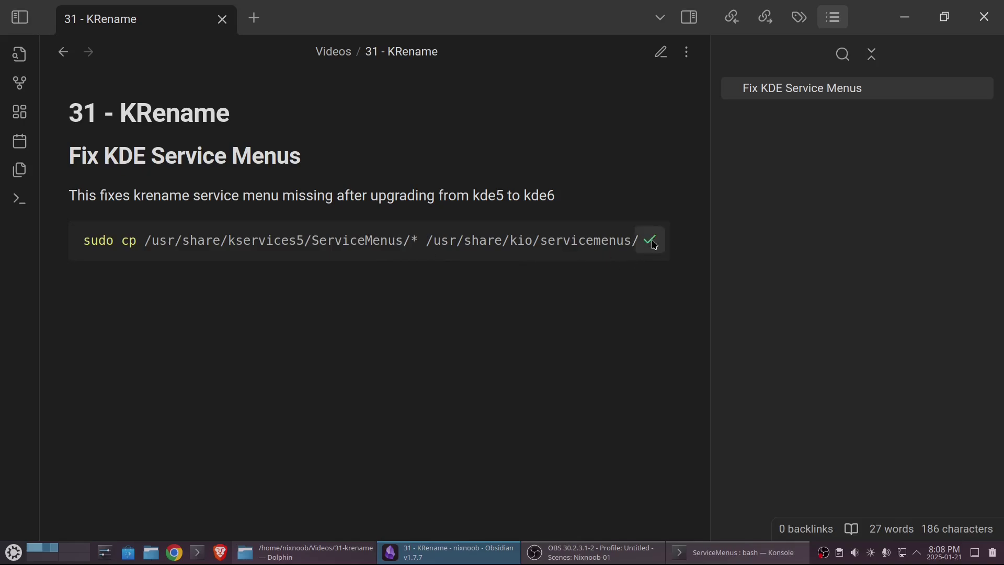
click(737, 553)
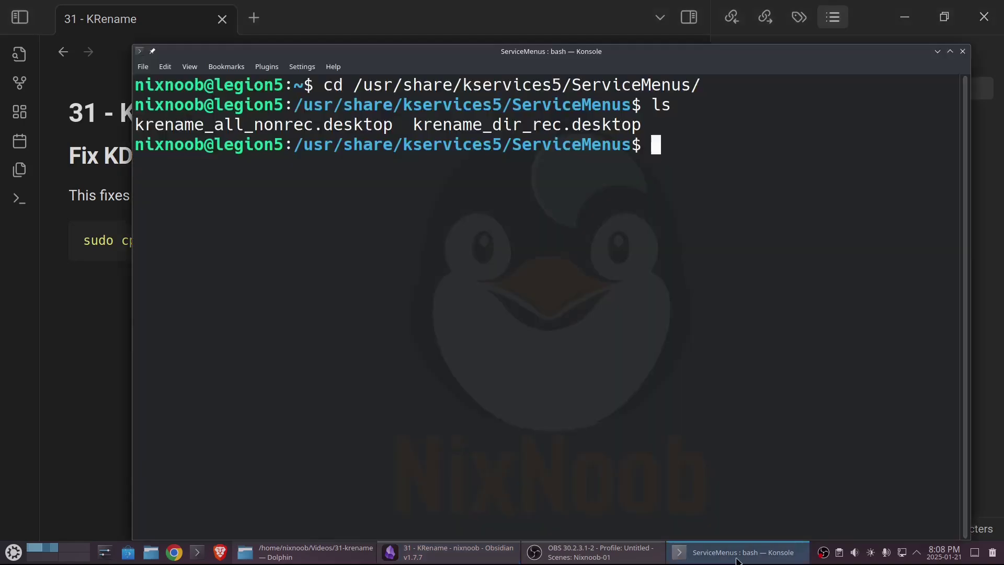
right_click(601, 225)
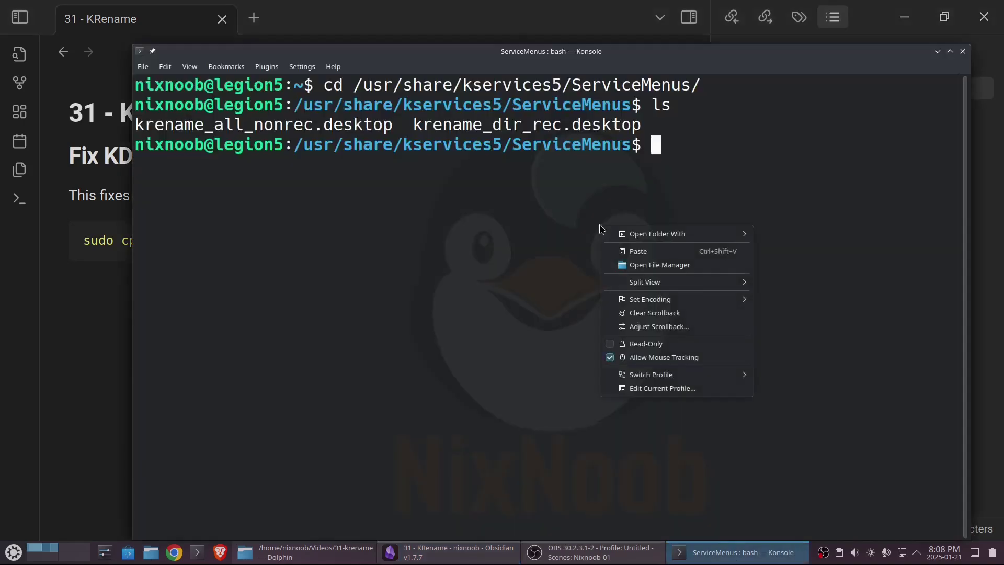
click(636, 251)
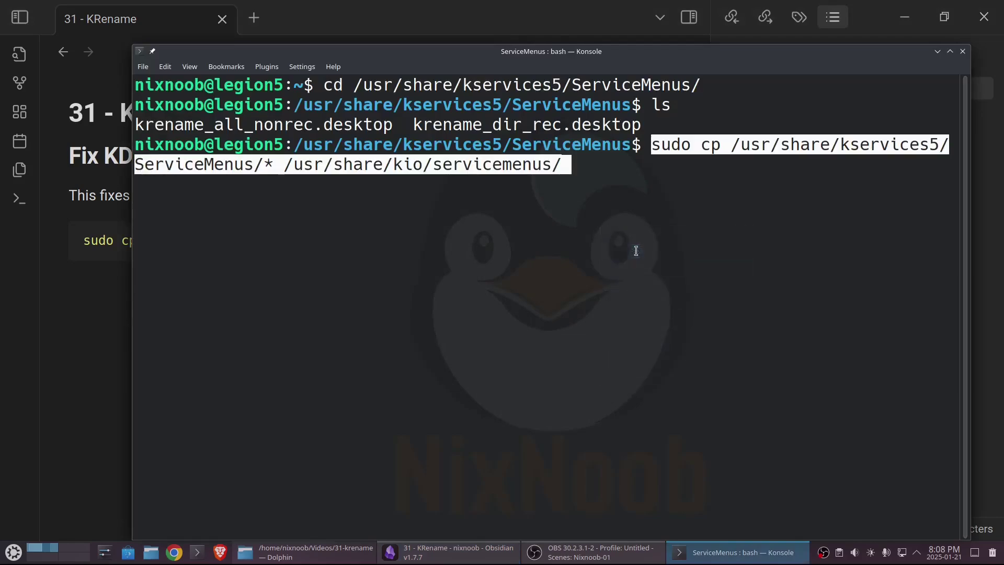
key(Return)
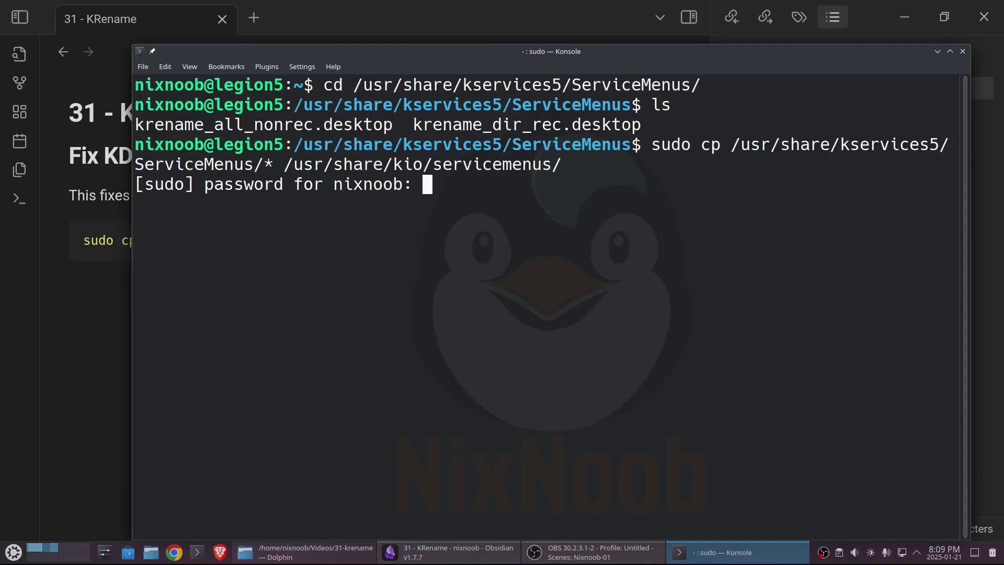
key(Return)
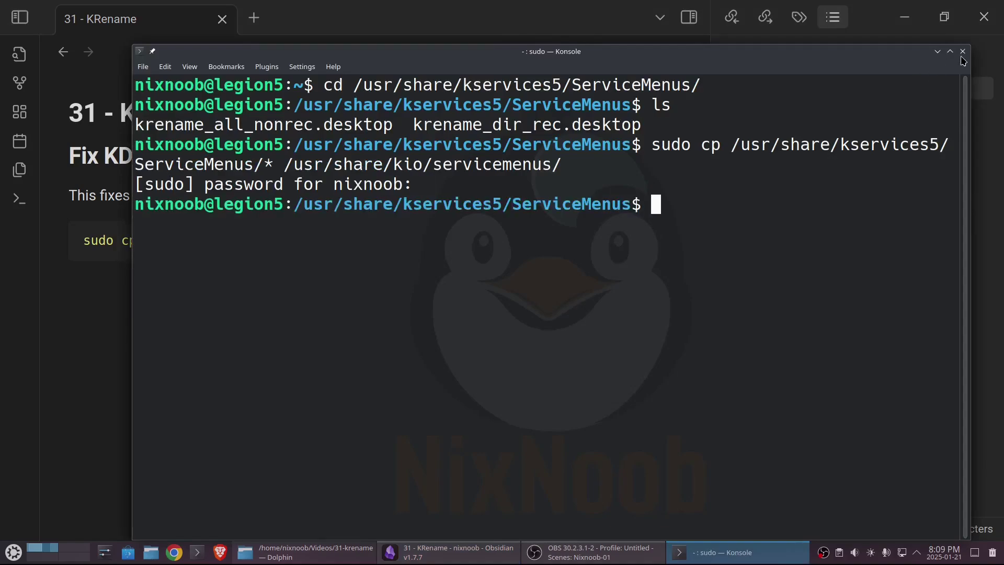
click(963, 51)
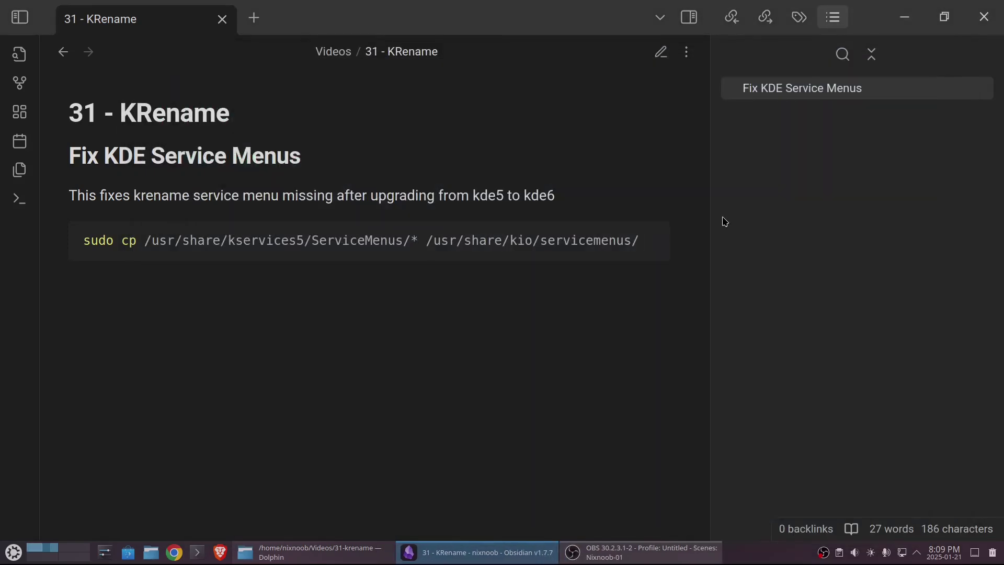
mouse_move(587, 251)
click(983, 17)
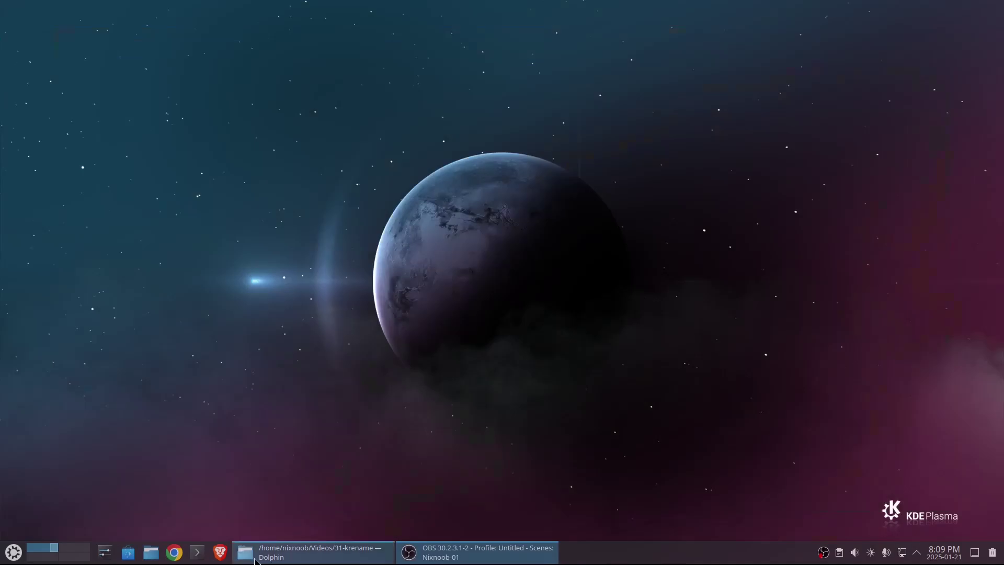
- Reopen Dolphin at Pictures/phone, select the ten first-row photos, and check that Rename with KRename is now offered
click(151, 553)
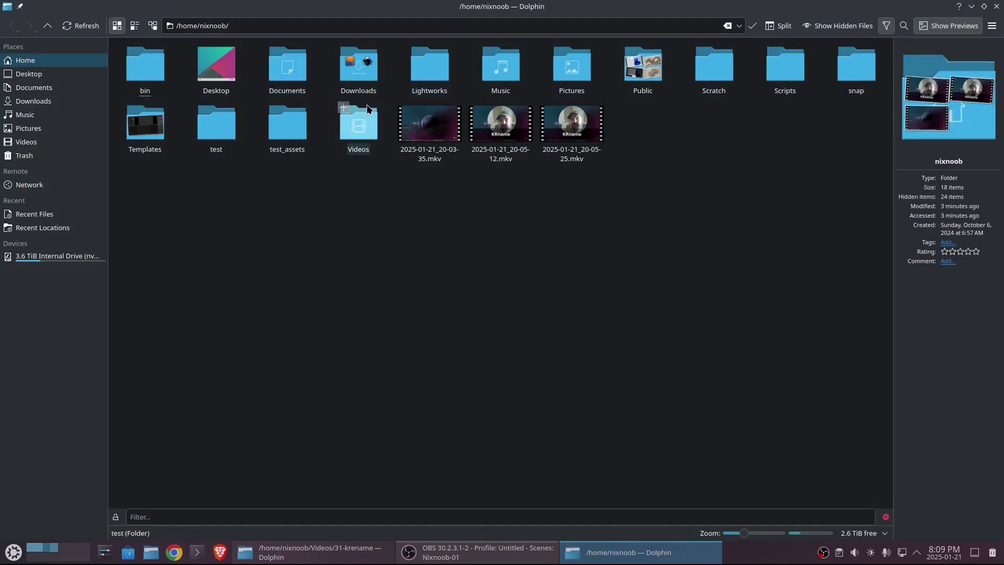
click(576, 81)
click(151, 70)
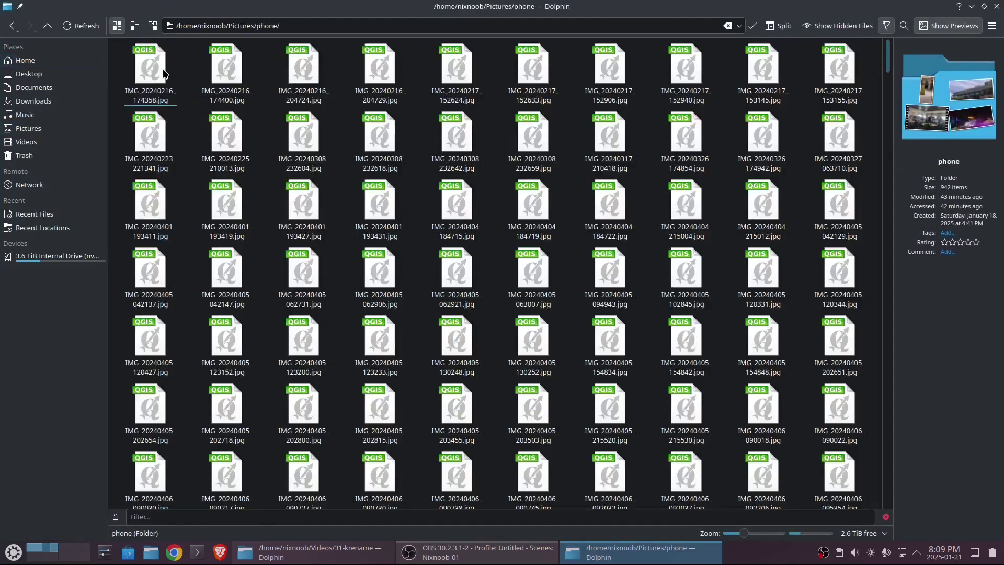
shift+click(833, 64)
right_click(833, 65)
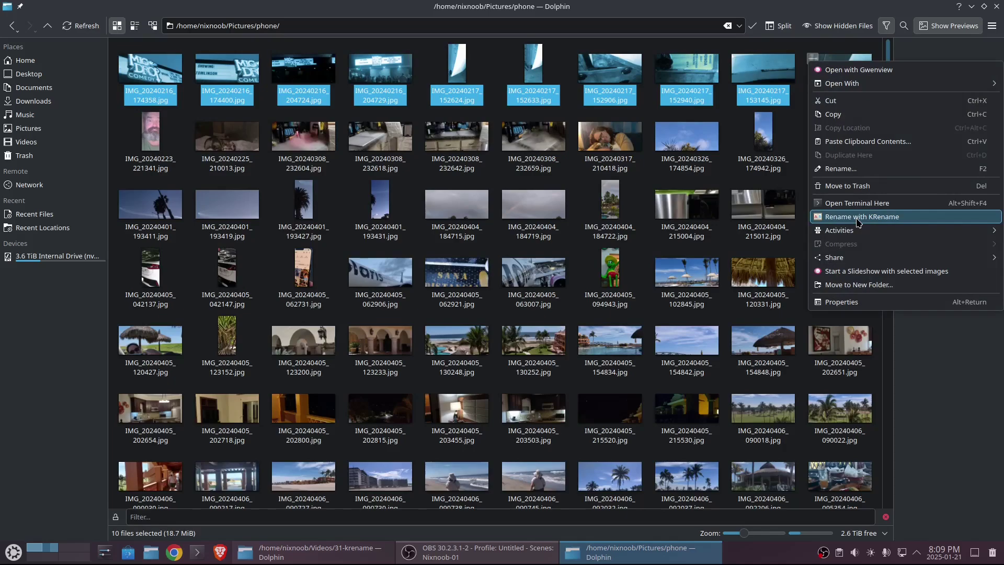
click(858, 223)
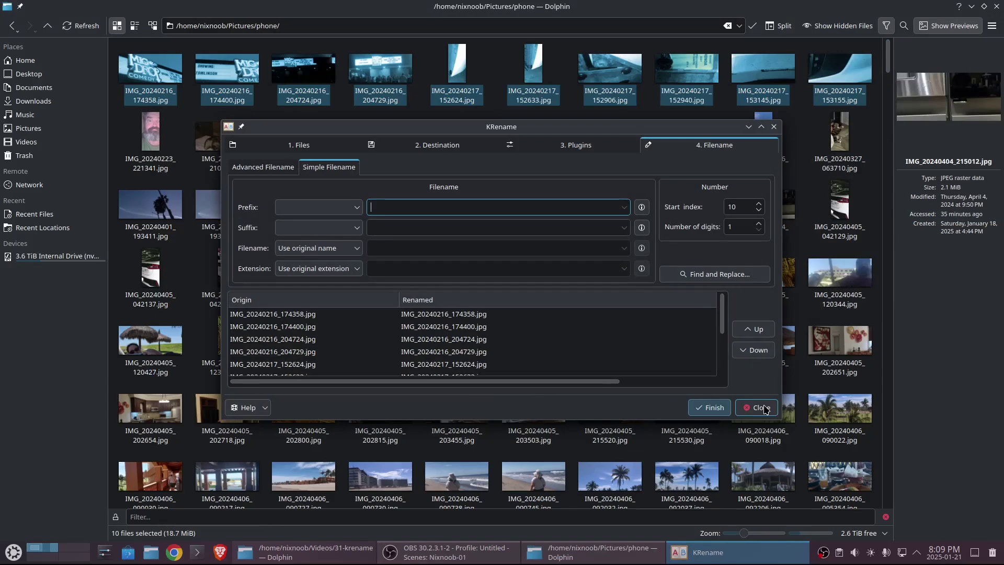
click(763, 408)
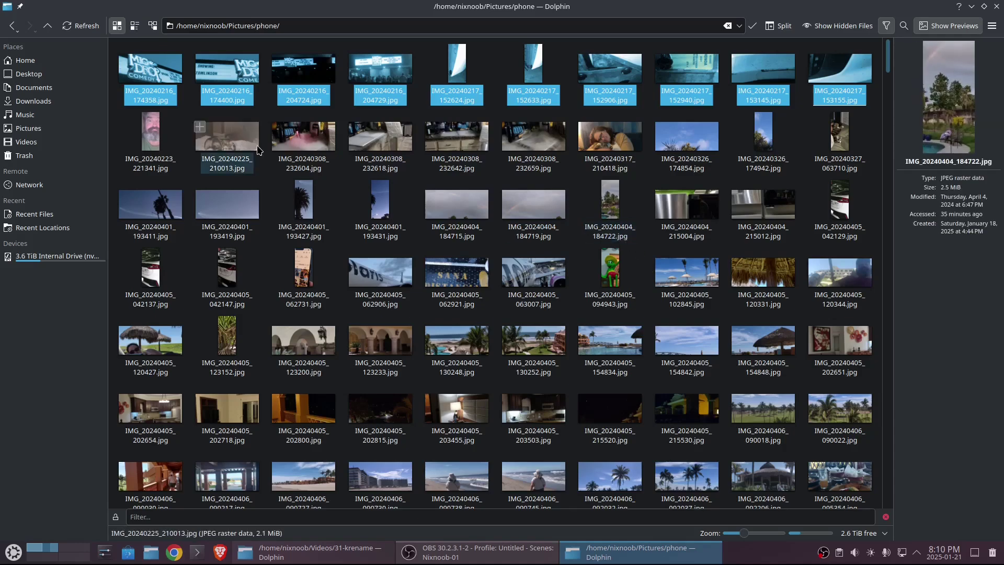
- Go up to Pictures, create a new folder named renamed_pics, then select the phone folder
click(47, 25)
right_click(322, 160)
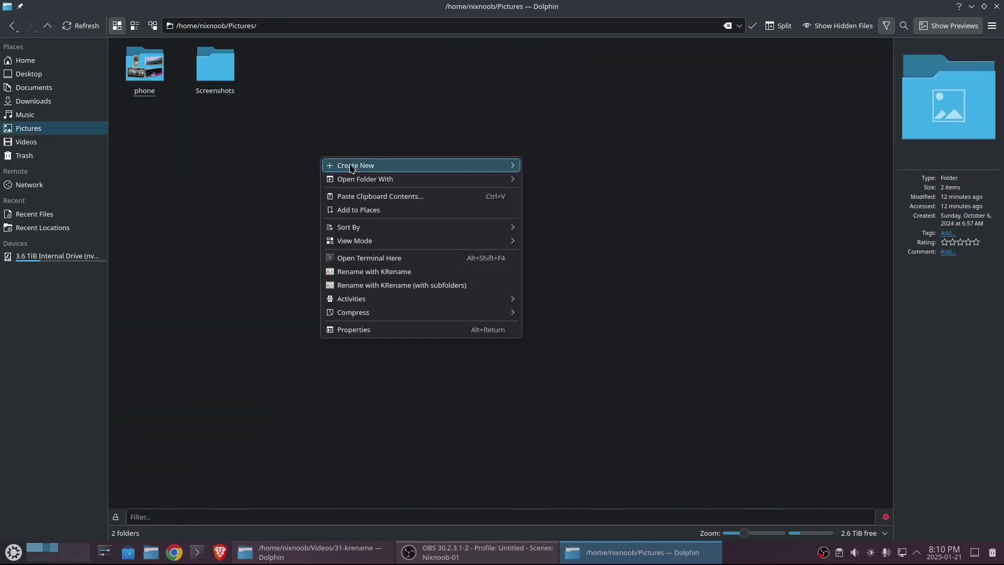
mouse_move(471, 170)
click(569, 167)
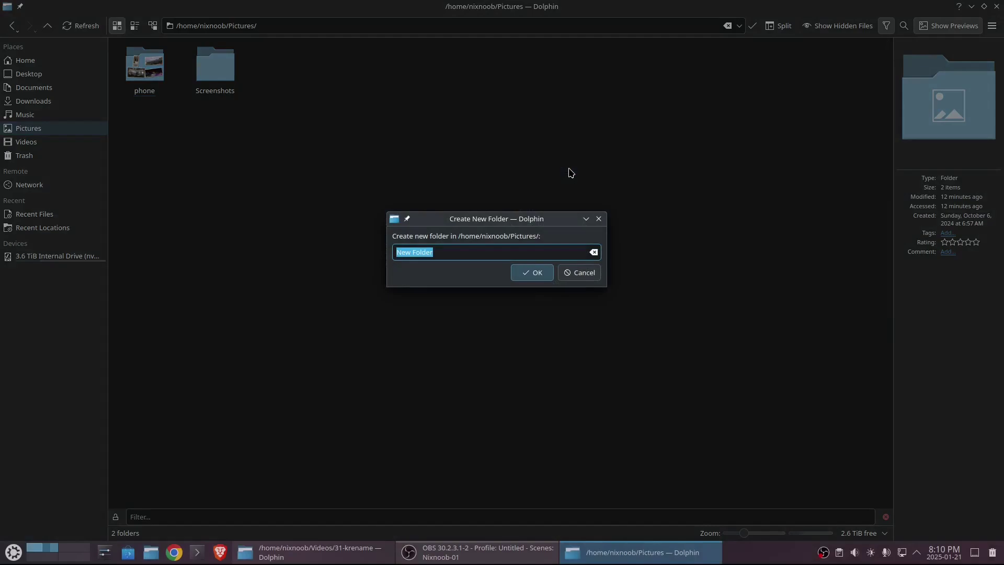
text(phone)
key(BackSpace)
key(BackSpace)
key(BackSpace)
key(BackSpace)
key(BackSpace)
text(renamed_pics)
key(Return)
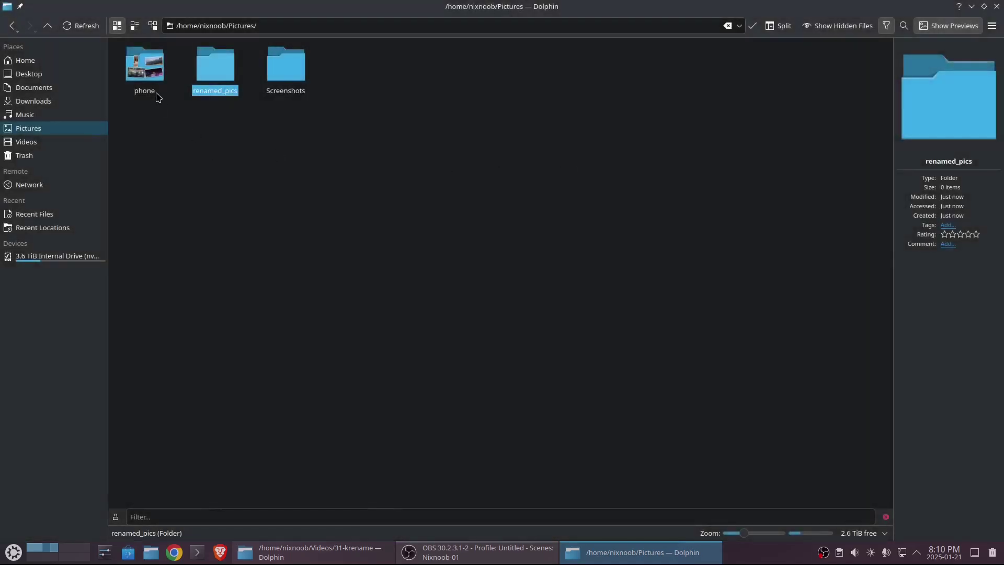
click(152, 84)
- Send all 60 phone photos to KRename and make the dialog taller to preview more filenames
double_click(151, 84)
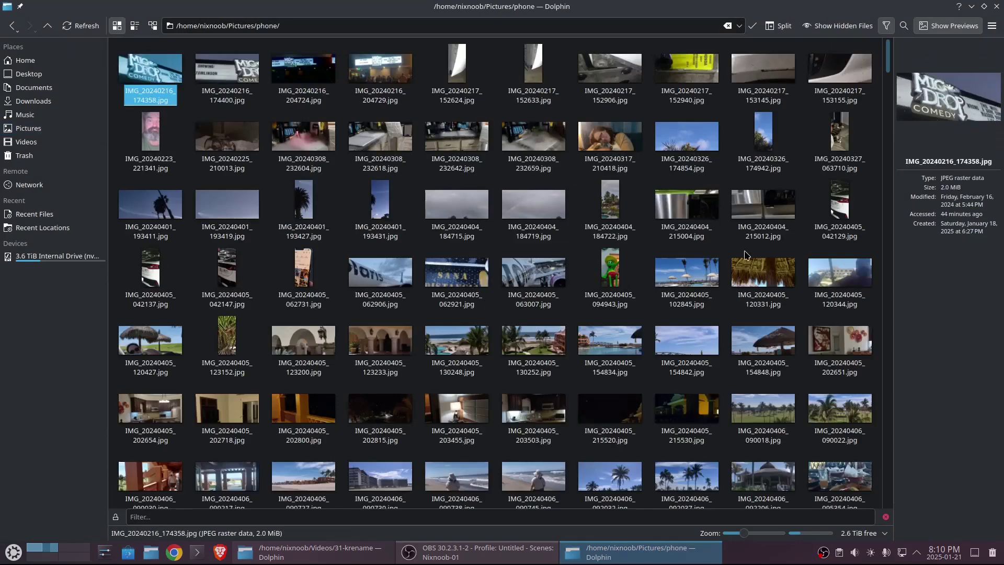
key(ctrl+a)
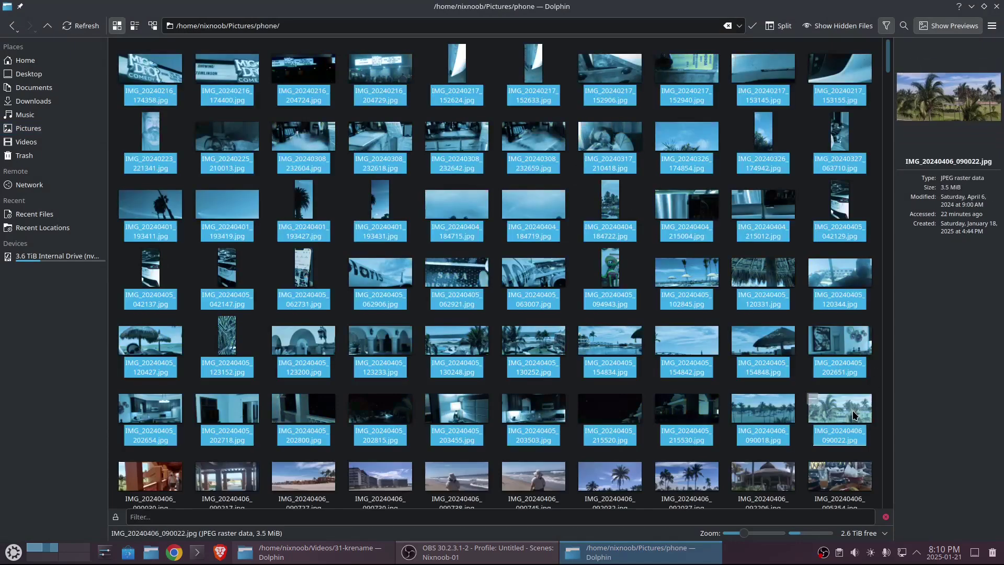
right_click(852, 413)
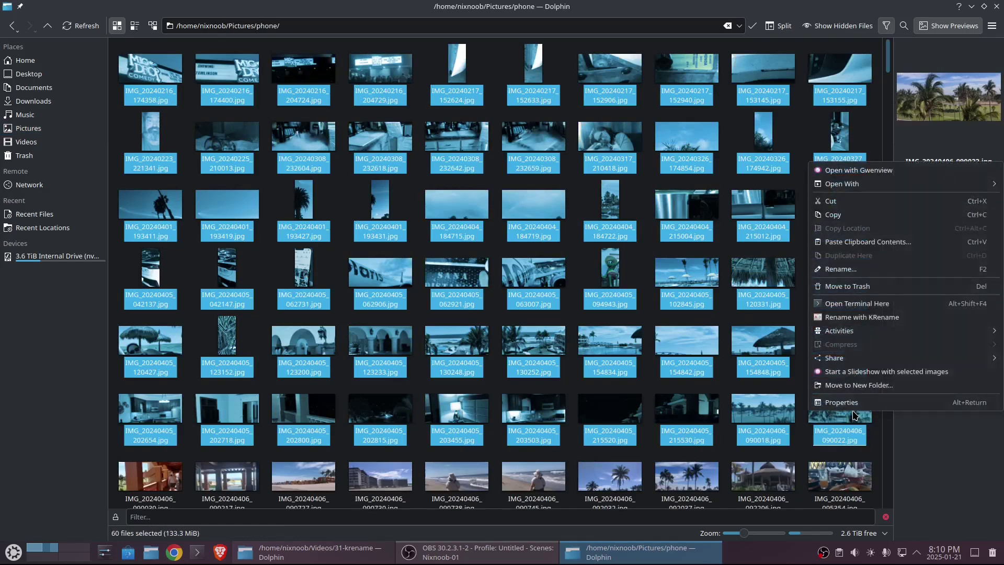
click(871, 317)
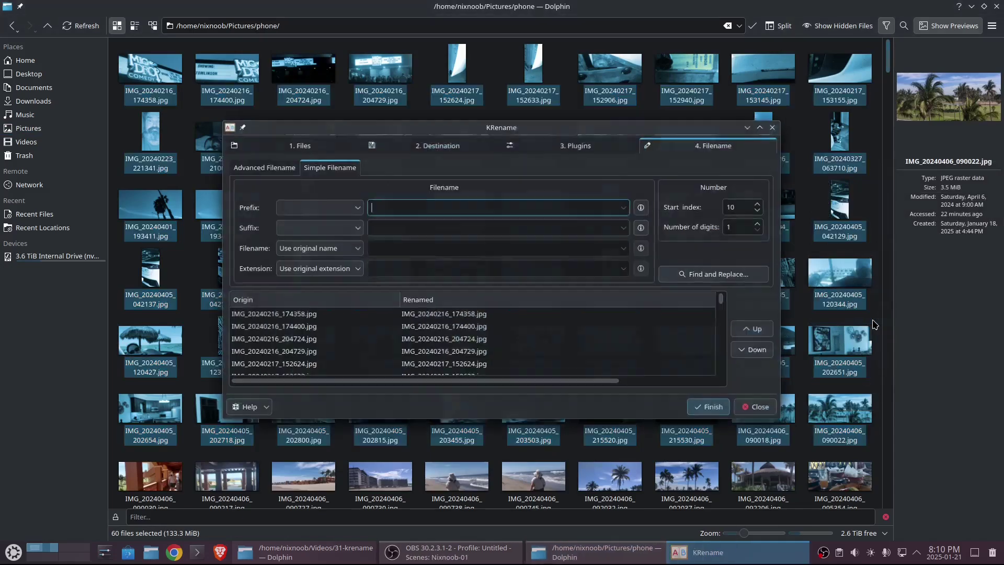
click(287, 150)
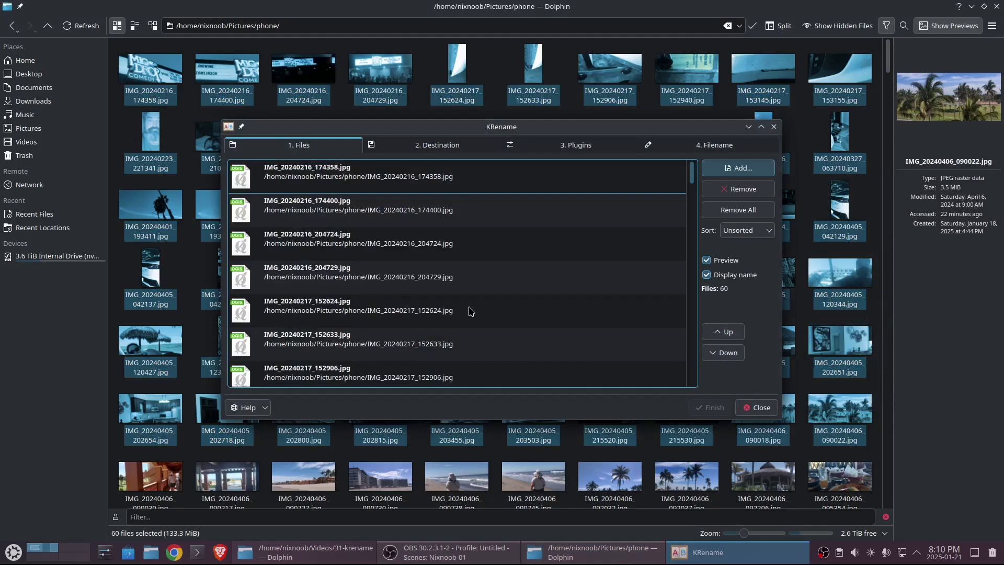
click(726, 153)
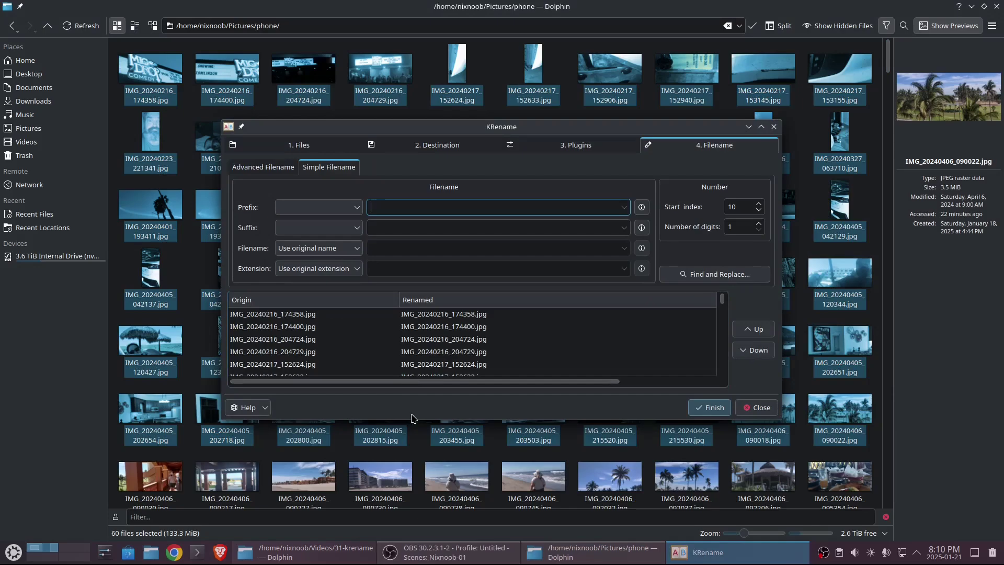
drag(411, 419, 411, 484)
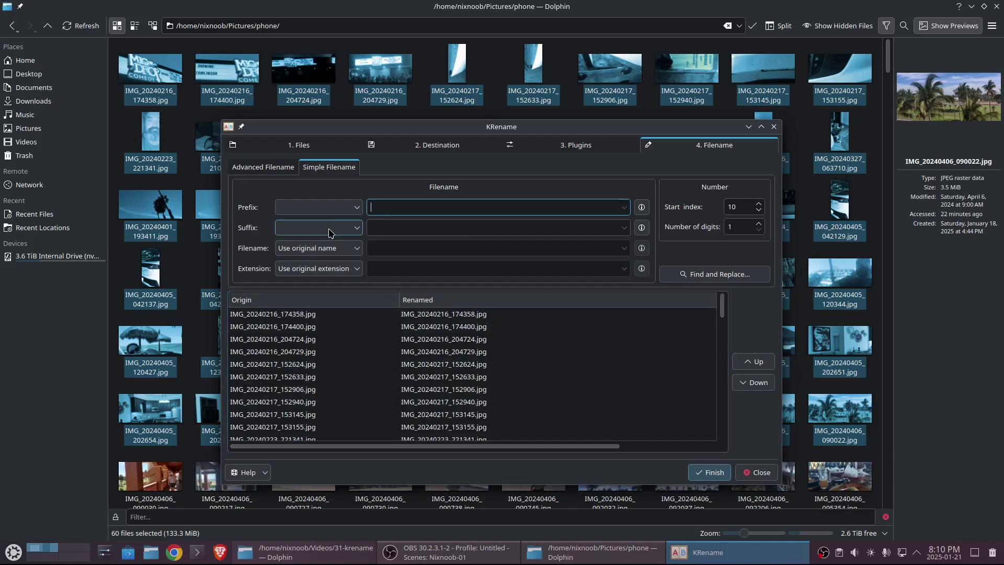
- Set KRename's destination to create symbolic links in the Pictures/renamed_pics folder
click(299, 148)
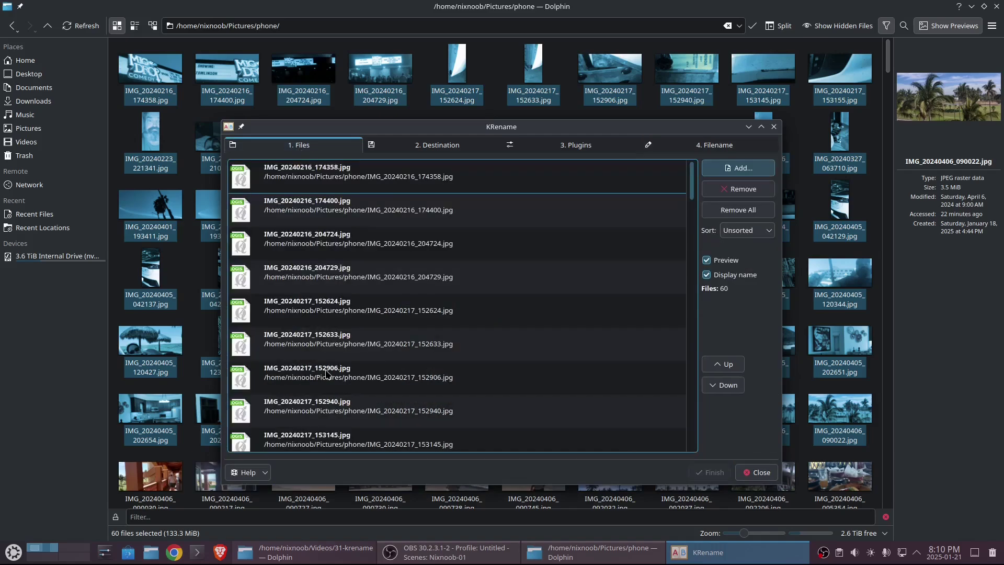
click(426, 145)
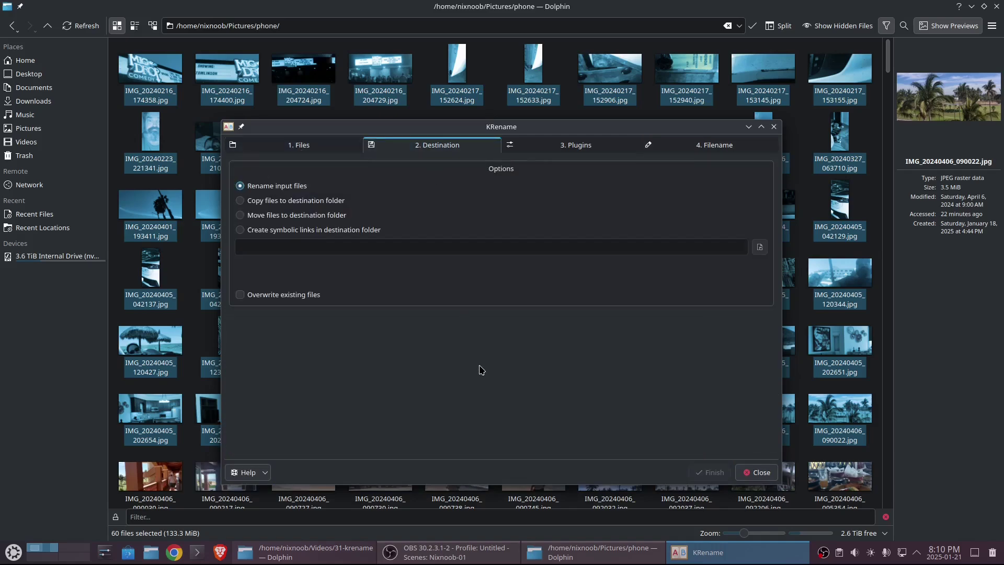
click(240, 230)
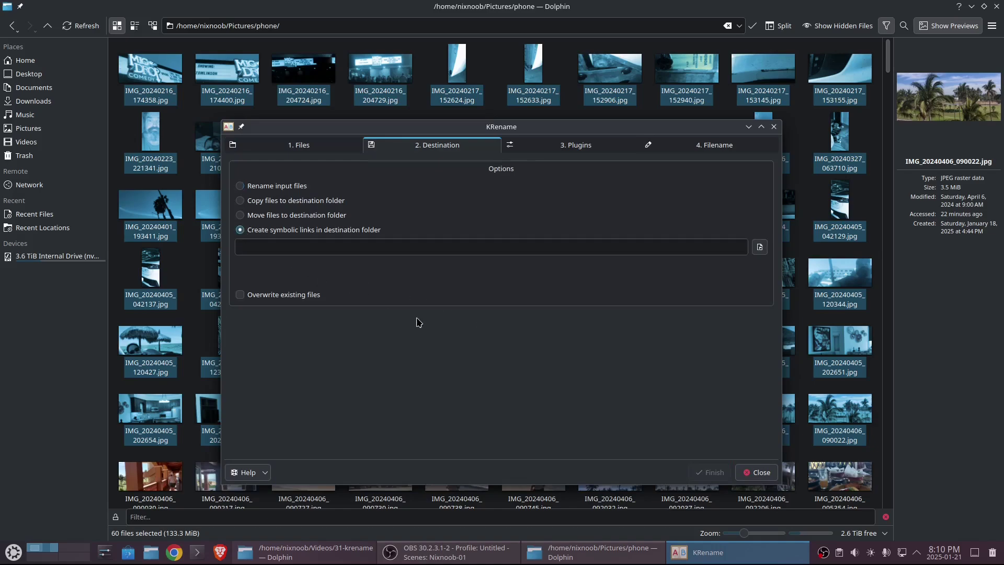
click(760, 247)
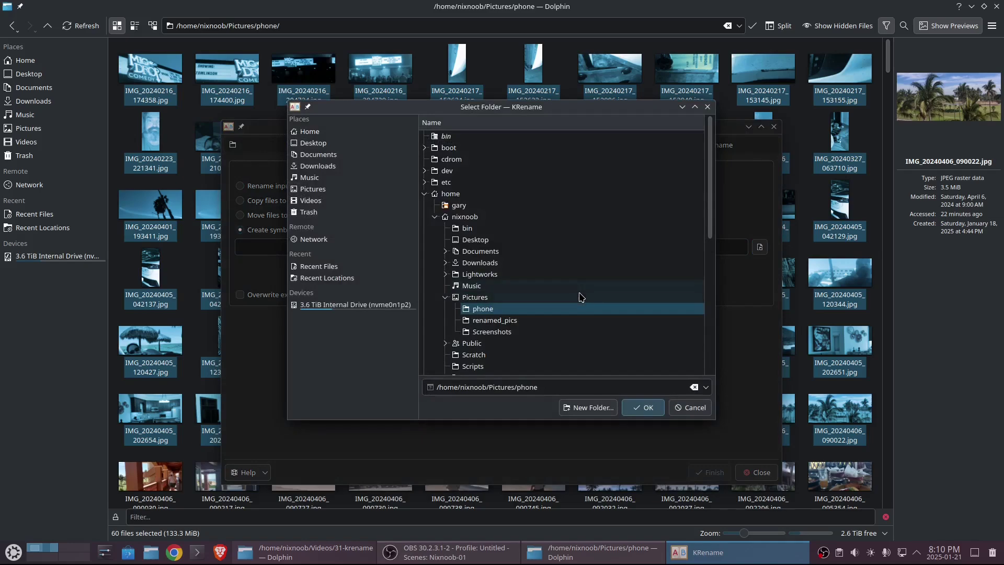
click(486, 321)
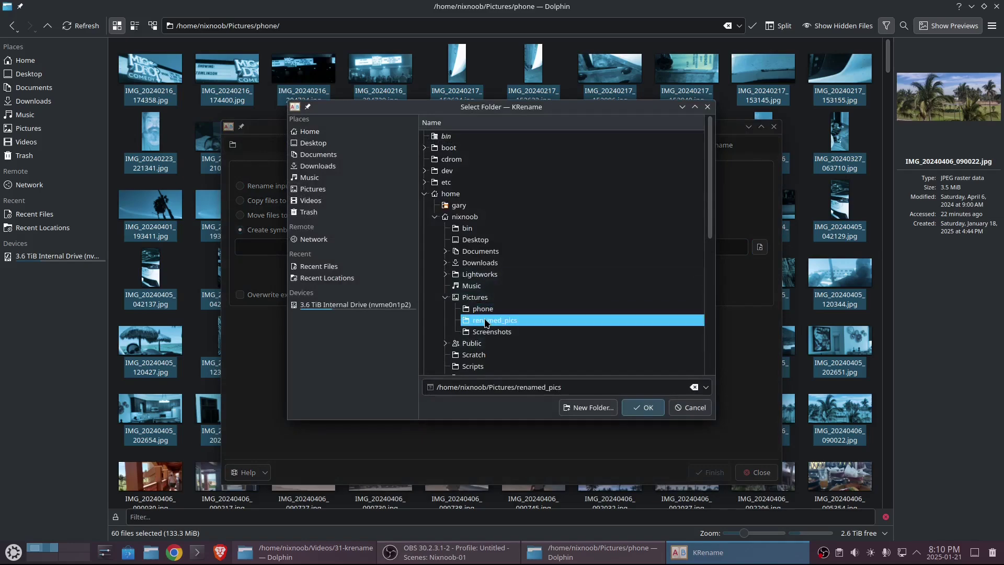
click(644, 408)
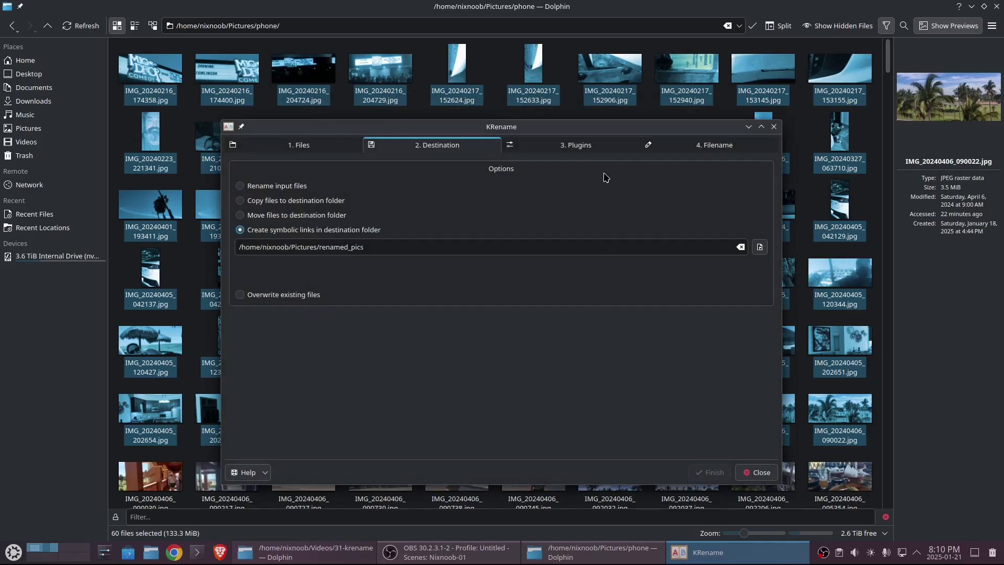
click(599, 149)
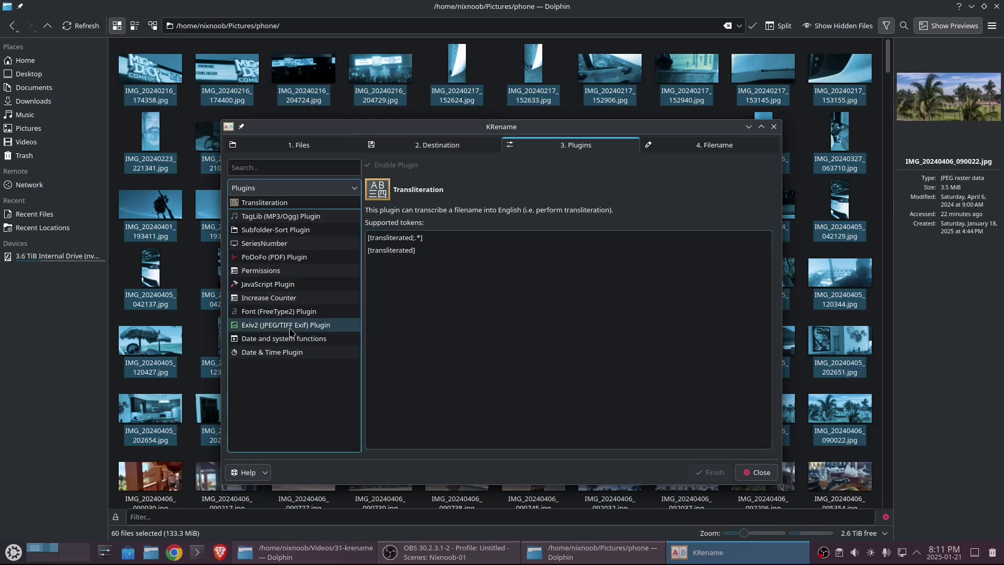
- Select the Exiv2 (JPEG/TIFF Exif) plugin and browse its supported EXIF tokens list
click(267, 329)
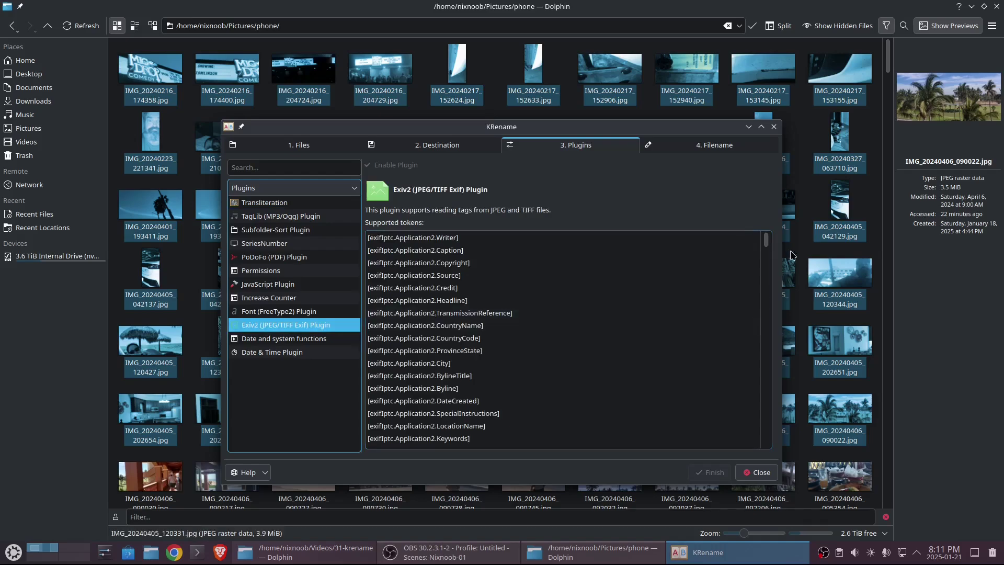
drag(768, 247, 775, 454)
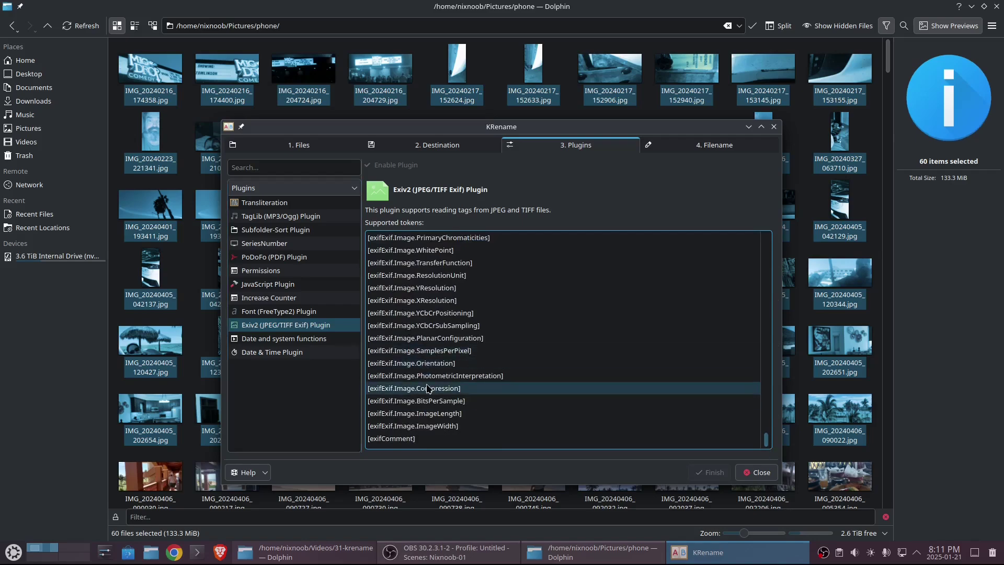
scroll(570, 361, up, 6)
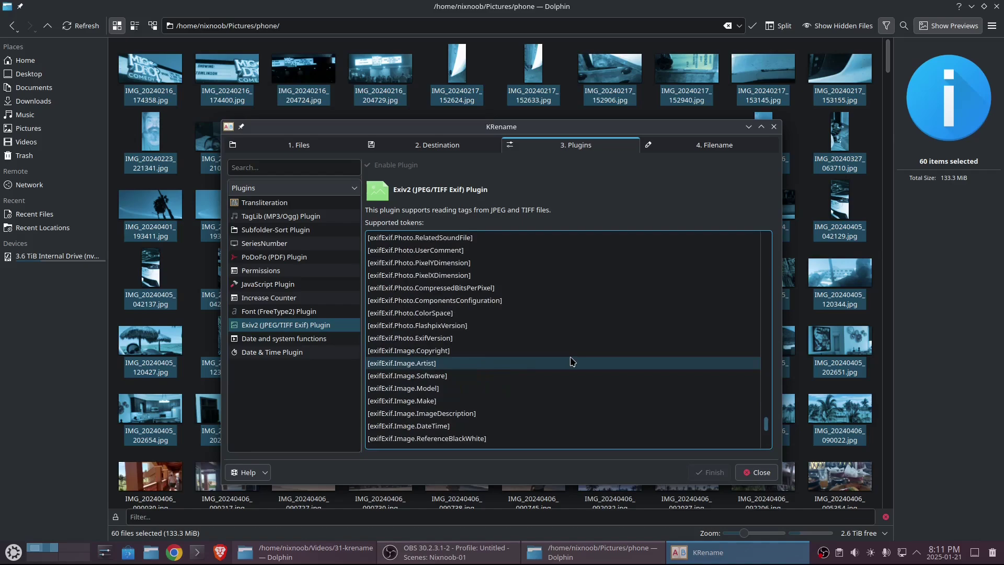
scroll(572, 361, up, 4)
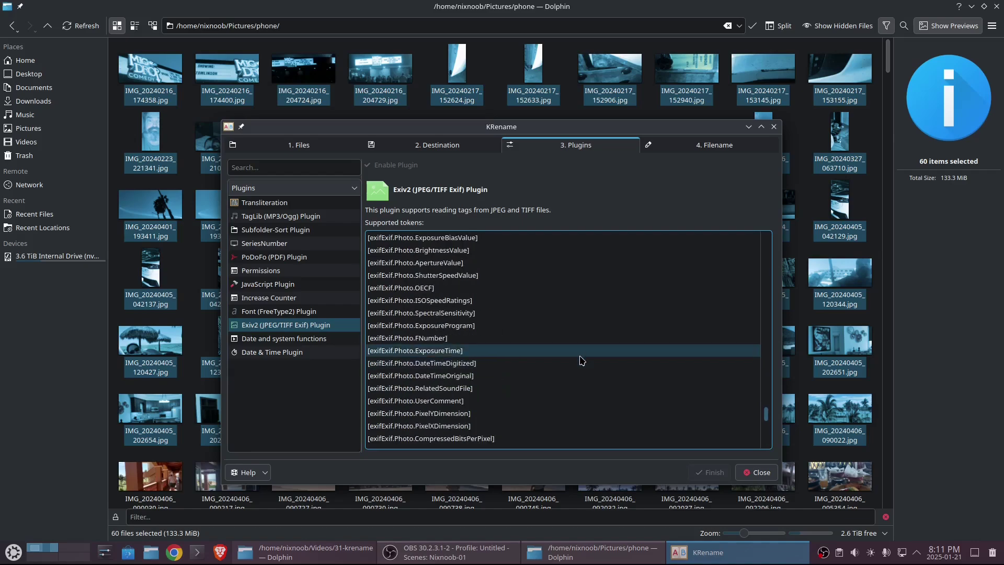
scroll(581, 360, up, 2)
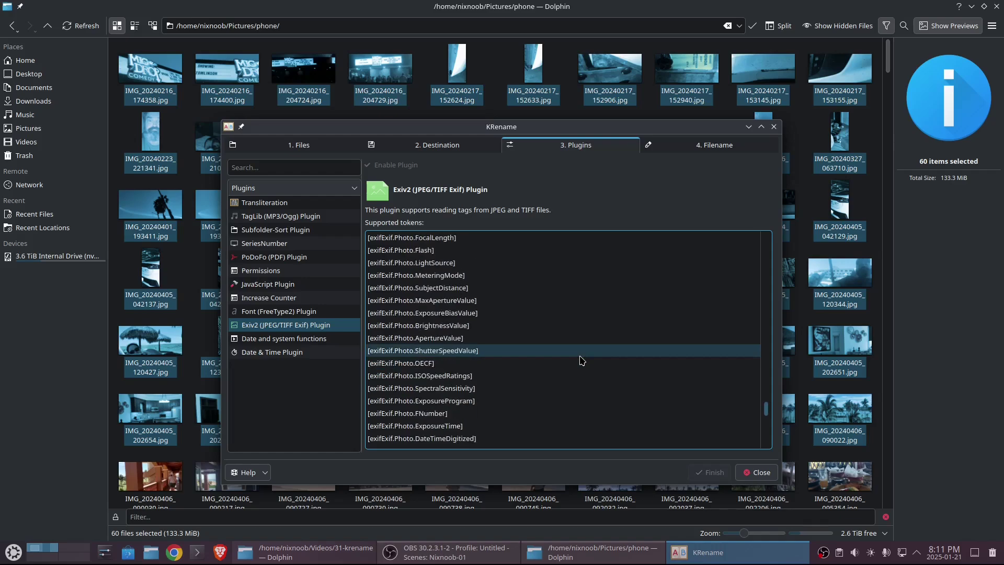
scroll(581, 360, up, 1)
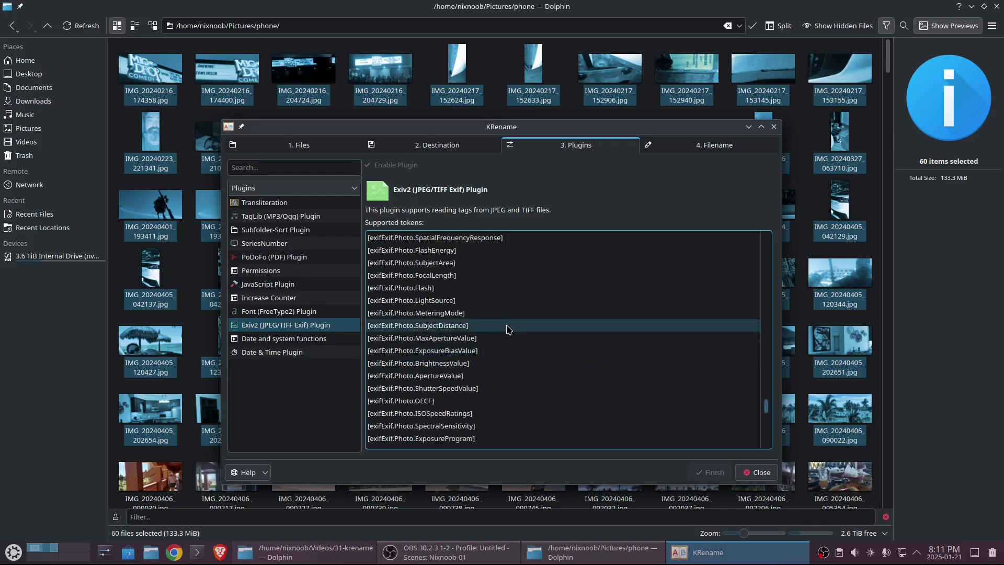
scroll(533, 370, up, 10)
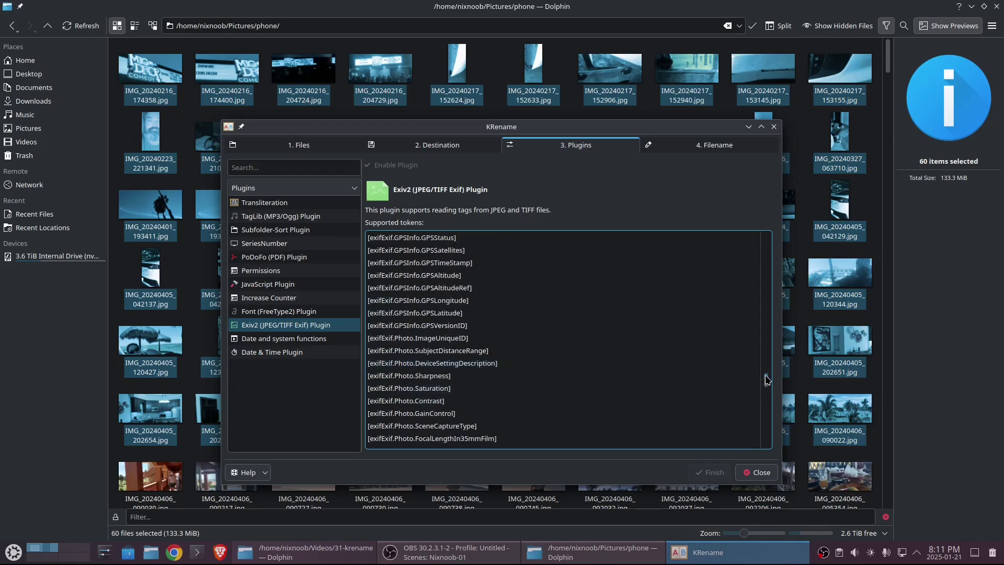
drag(766, 386, 773, 438)
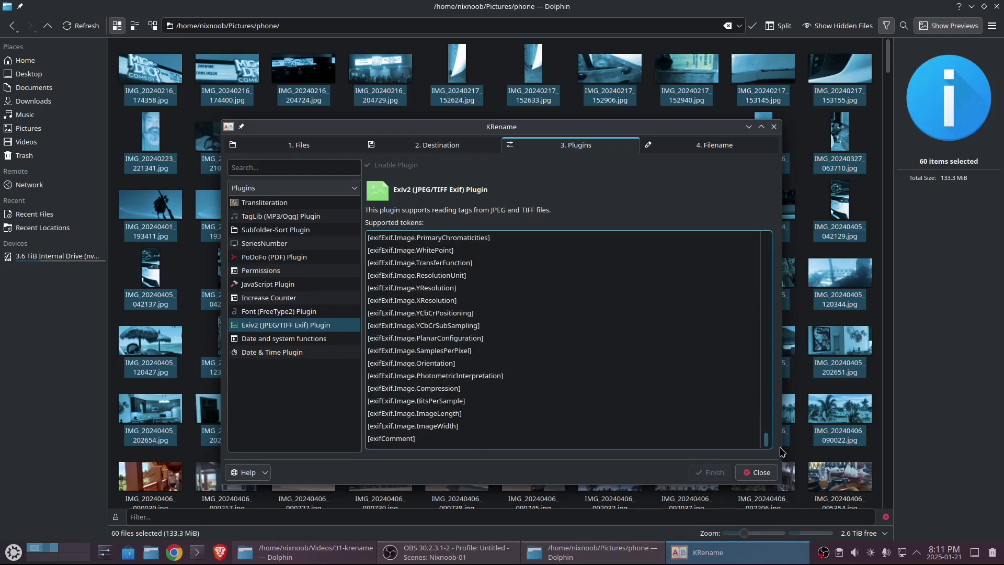
click(710, 145)
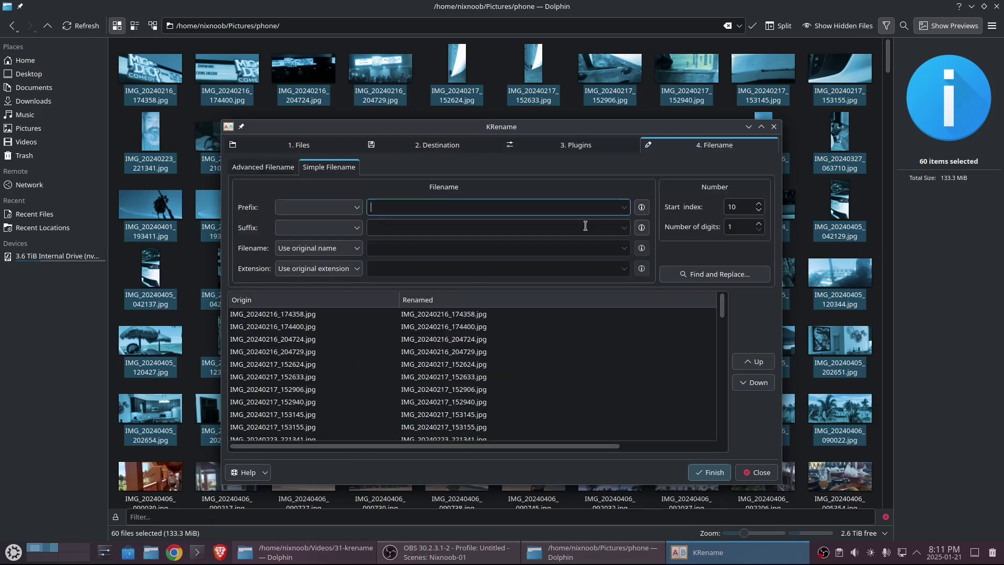
- Set the filename to the custom pattern [exifExif.Photo.DateTimeOriginal]-[exifExif.Image.Model] and review the preview
click(357, 249)
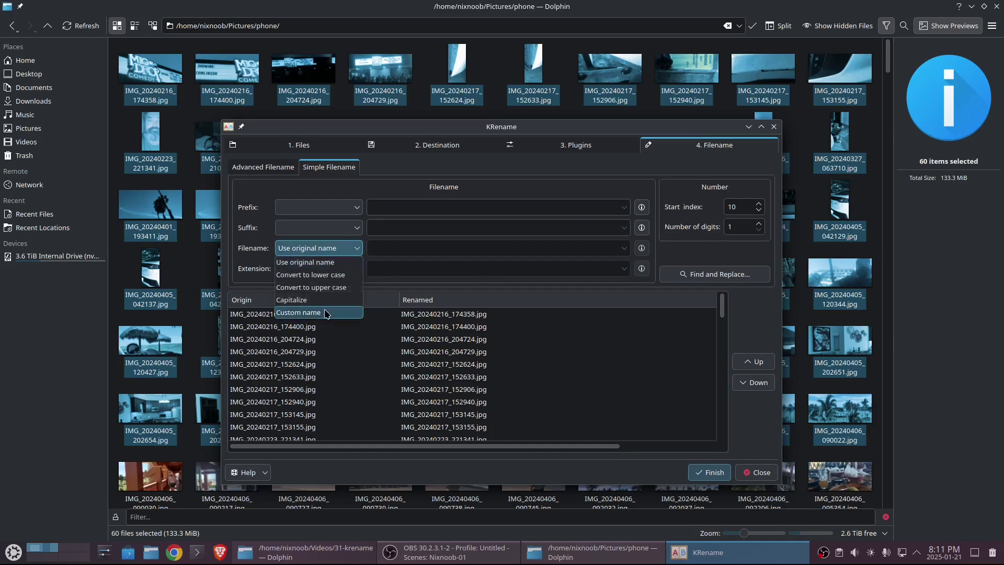
click(325, 313)
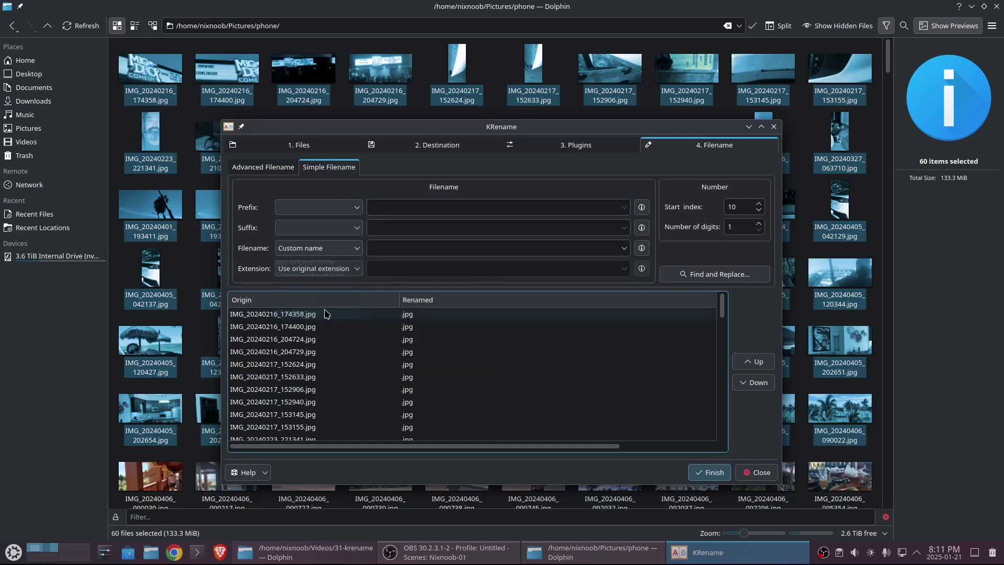
click(623, 249)
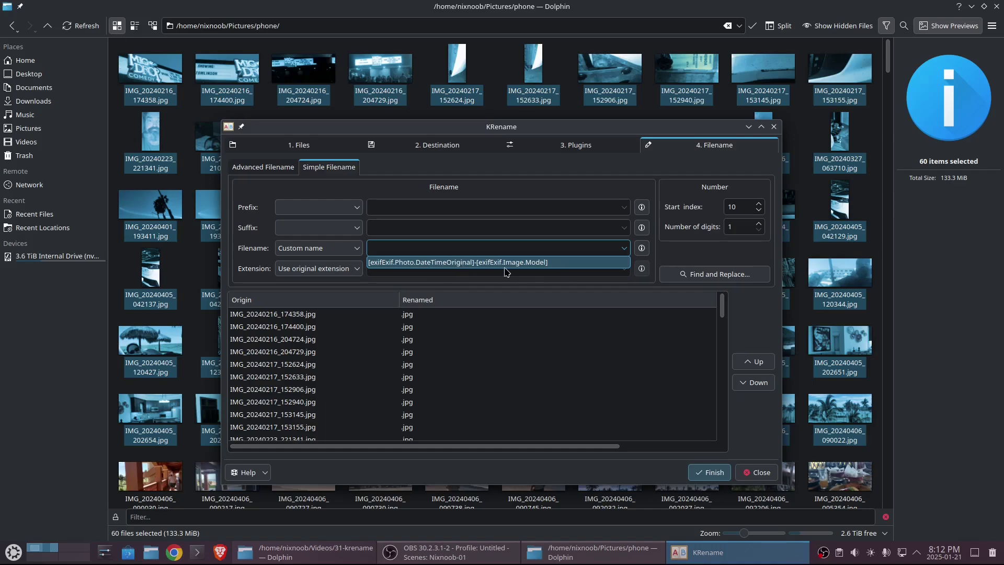
click(549, 263)
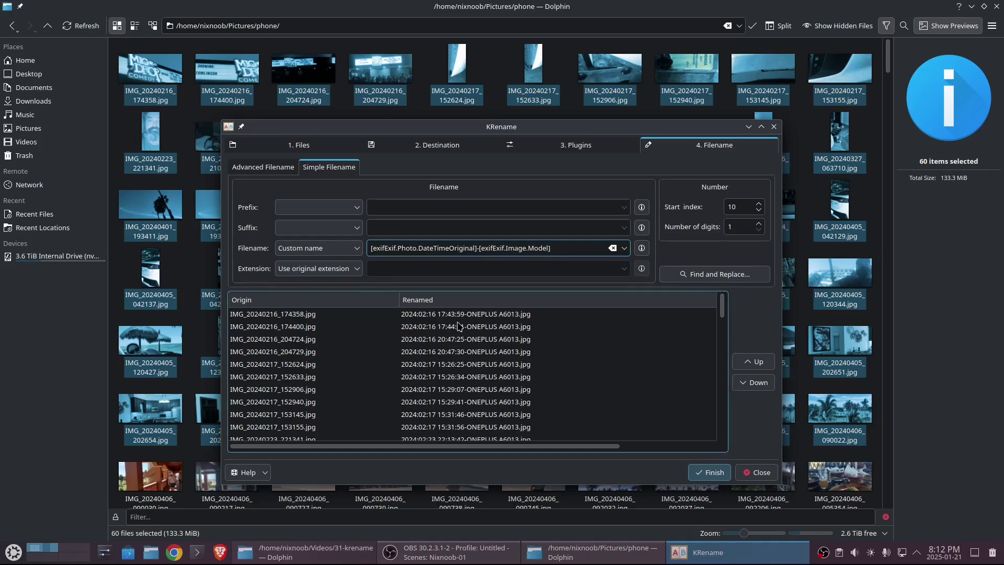
scroll(473, 379, down, 4)
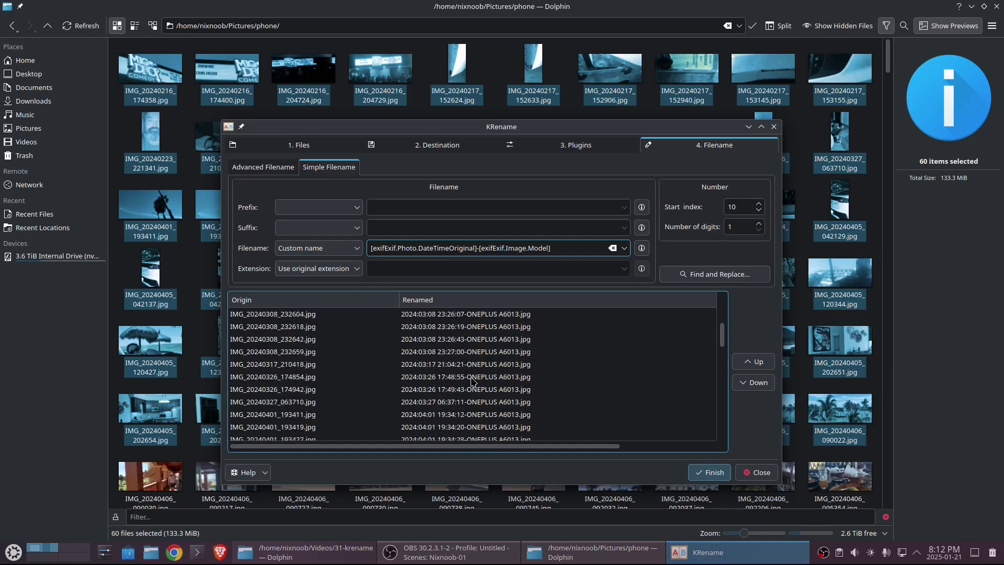
scroll(473, 379, down, 10)
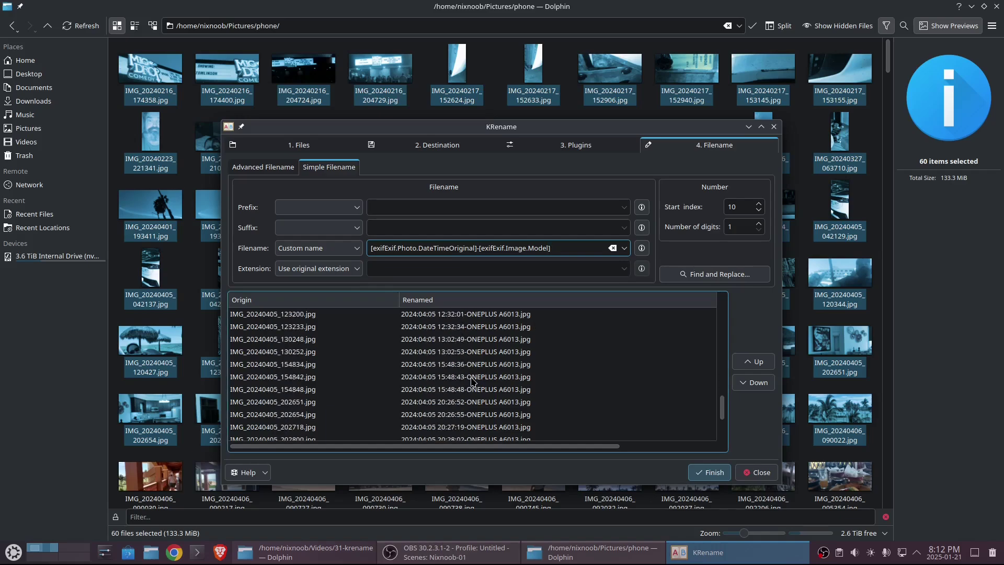
scroll(472, 379, down, 3)
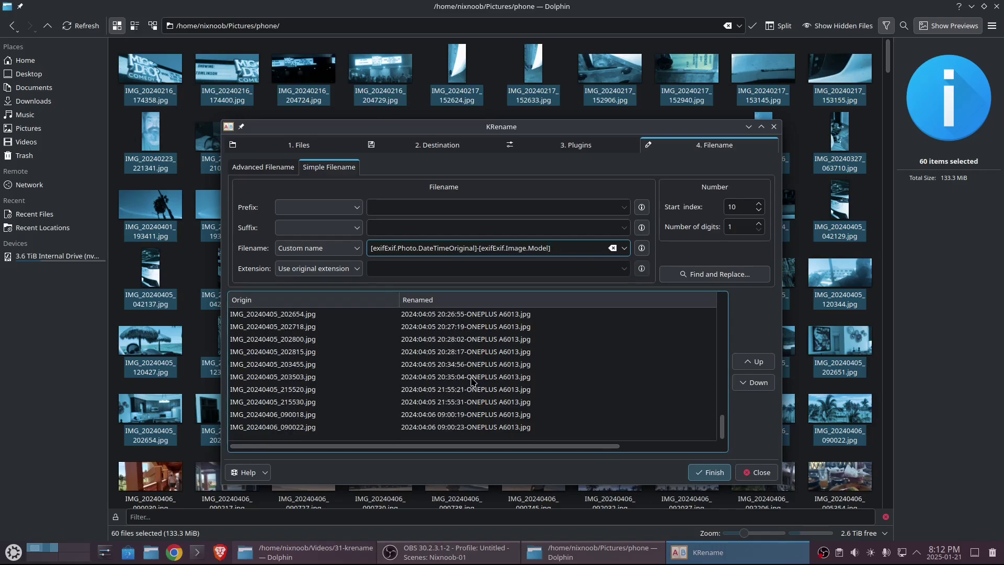
scroll(562, 407, up, 4)
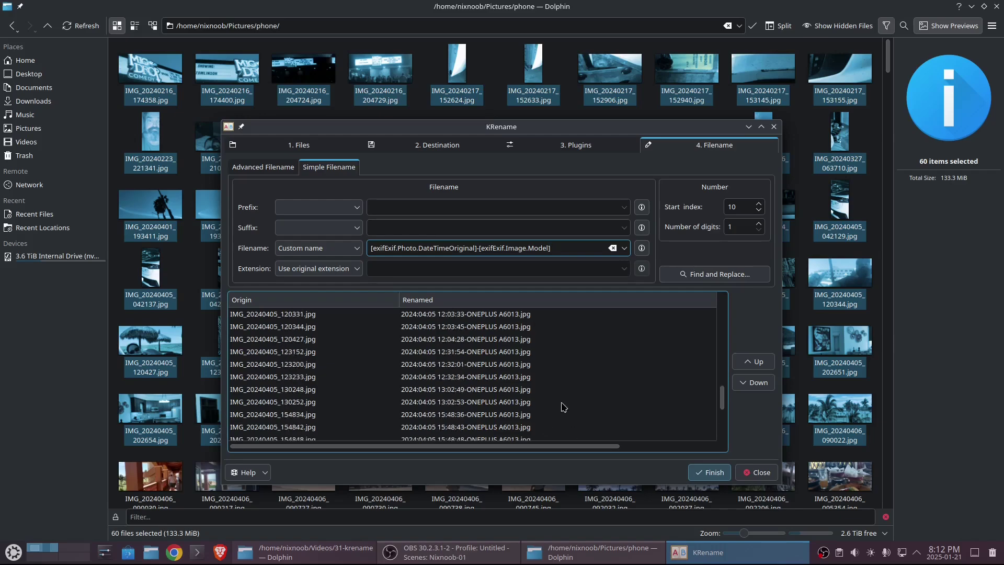
scroll(563, 407, up, 6)
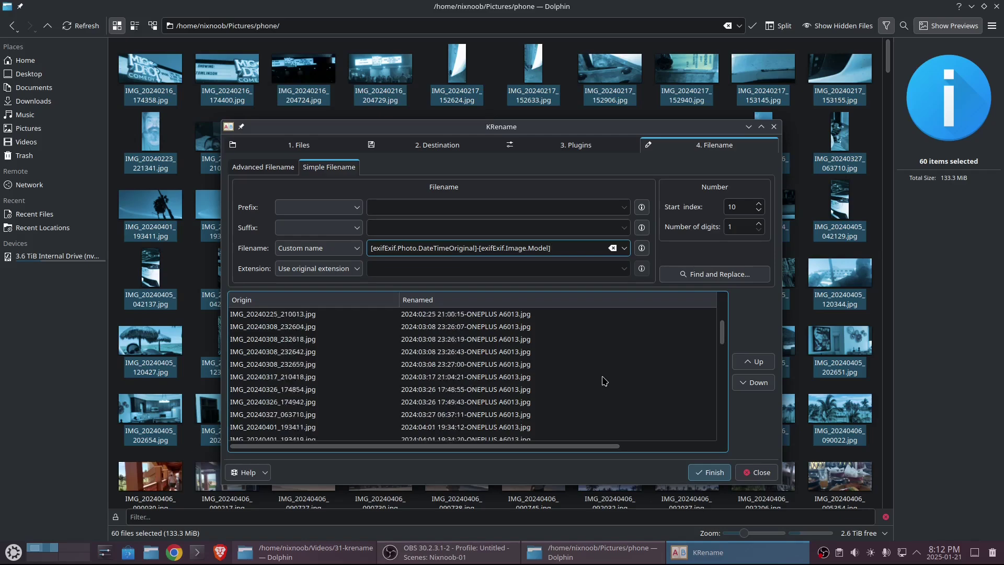
scroll(604, 381, up, 4)
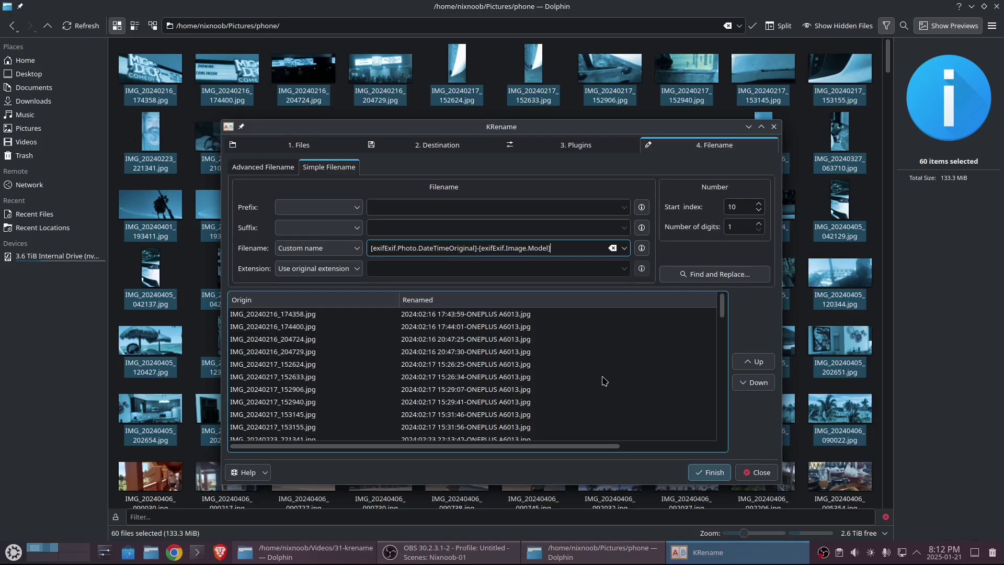
click(358, 230)
- Add a running Number suffix, with a '-' separator at the end of the custom name pattern
click(335, 256)
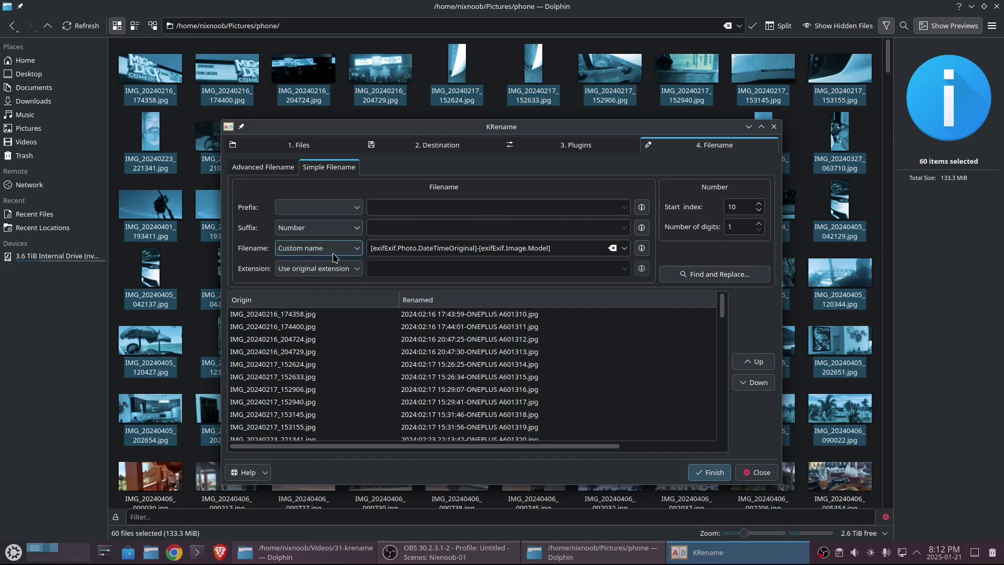
click(410, 228)
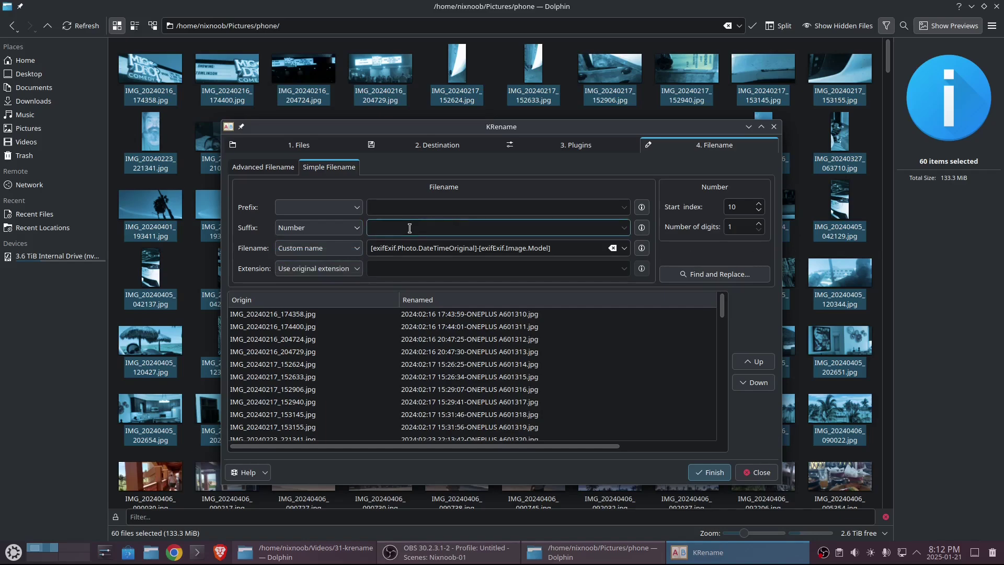
text(-)
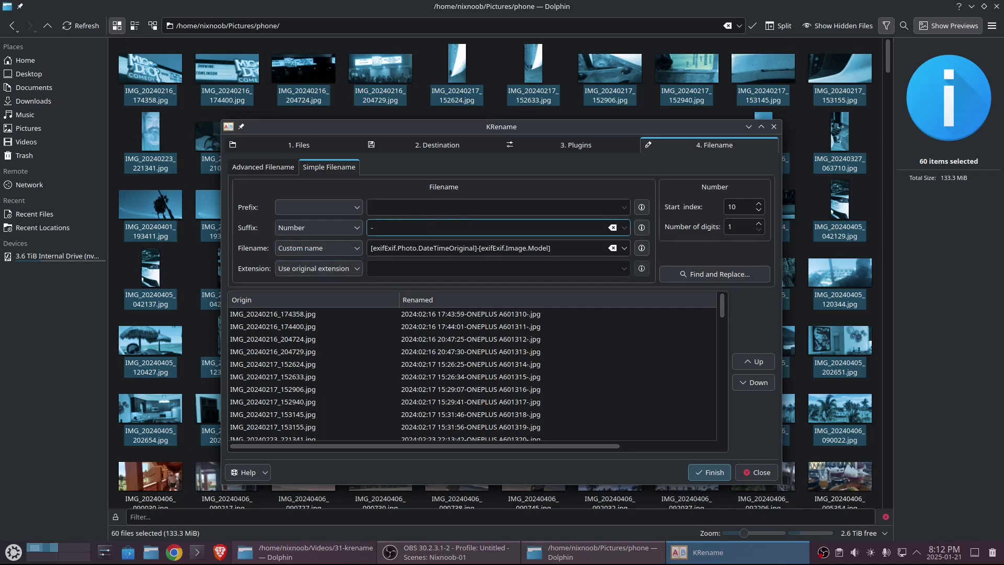
click(414, 206)
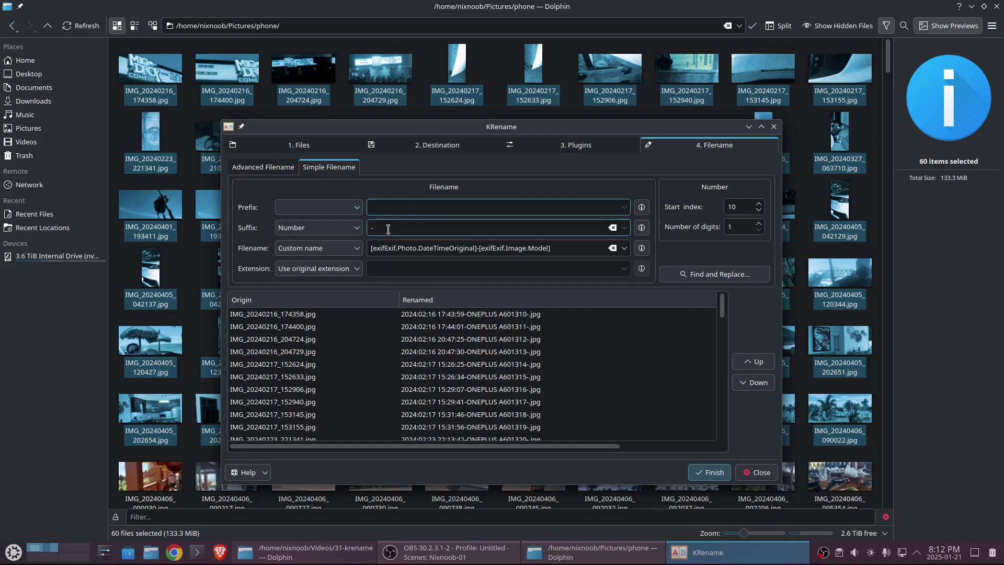
click(354, 230)
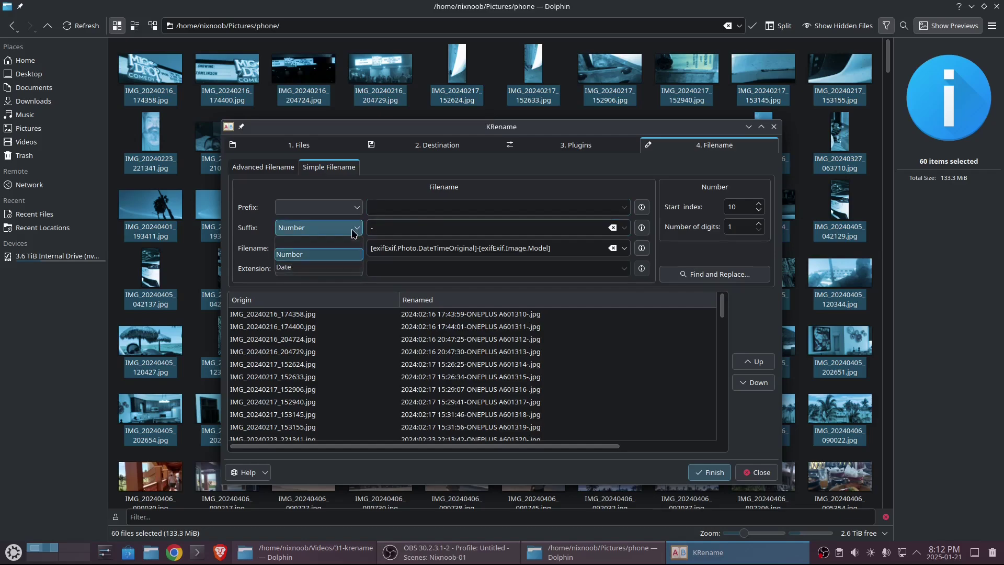
click(385, 229)
key(BackSpace)
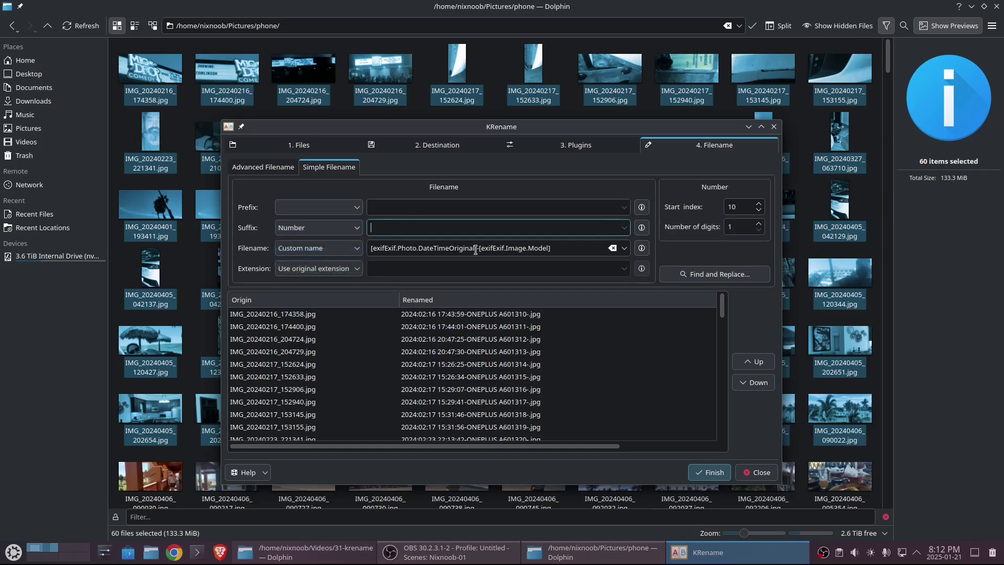
click(550, 250)
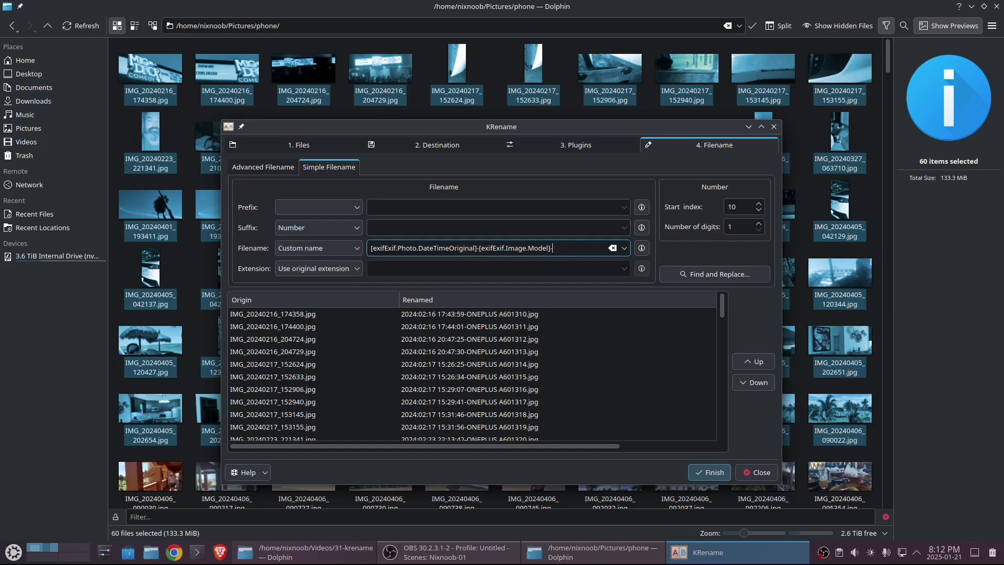
text(-)
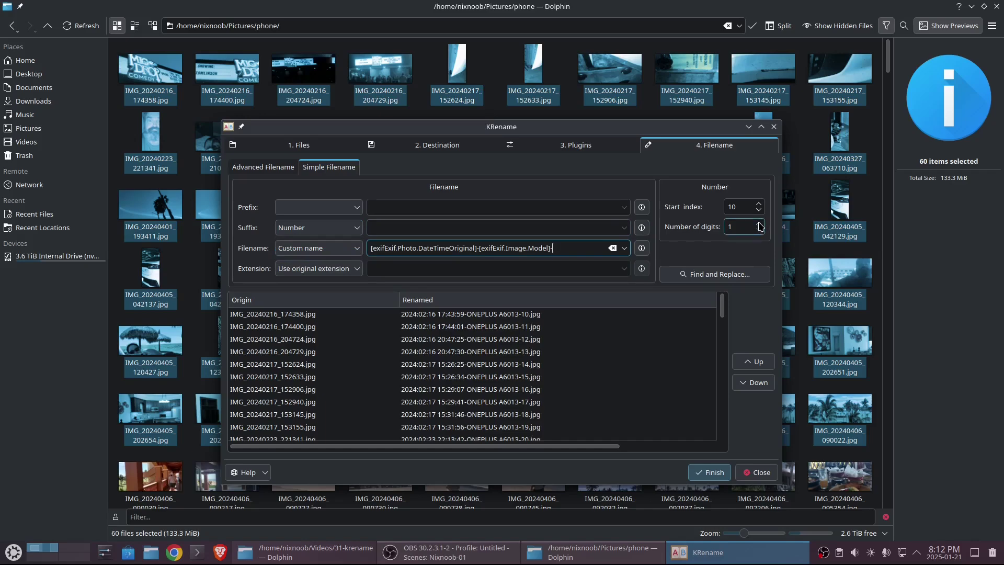
- Pad the counter to three digits and start the numbering at 1
click(759, 224)
click(760, 224)
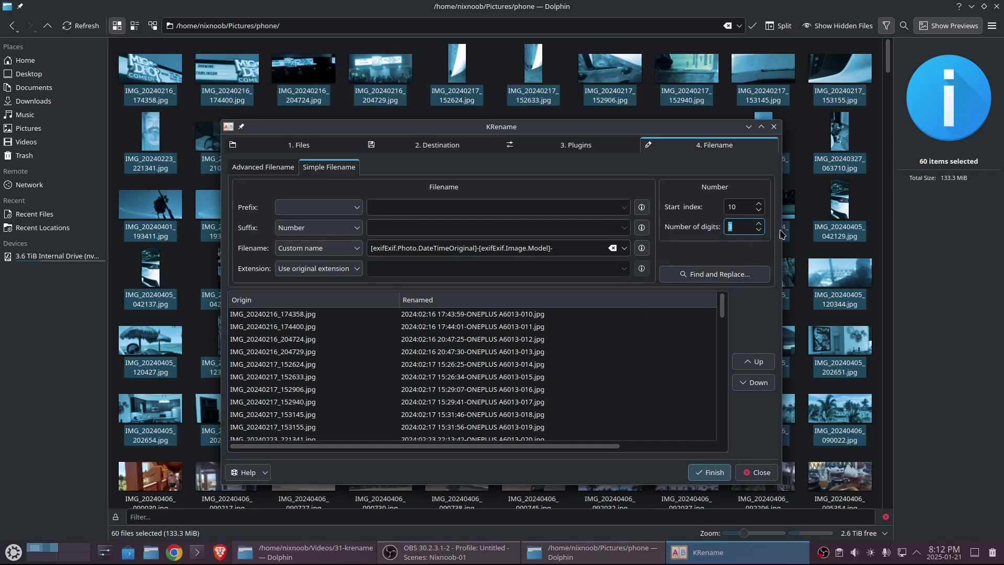
click(758, 211)
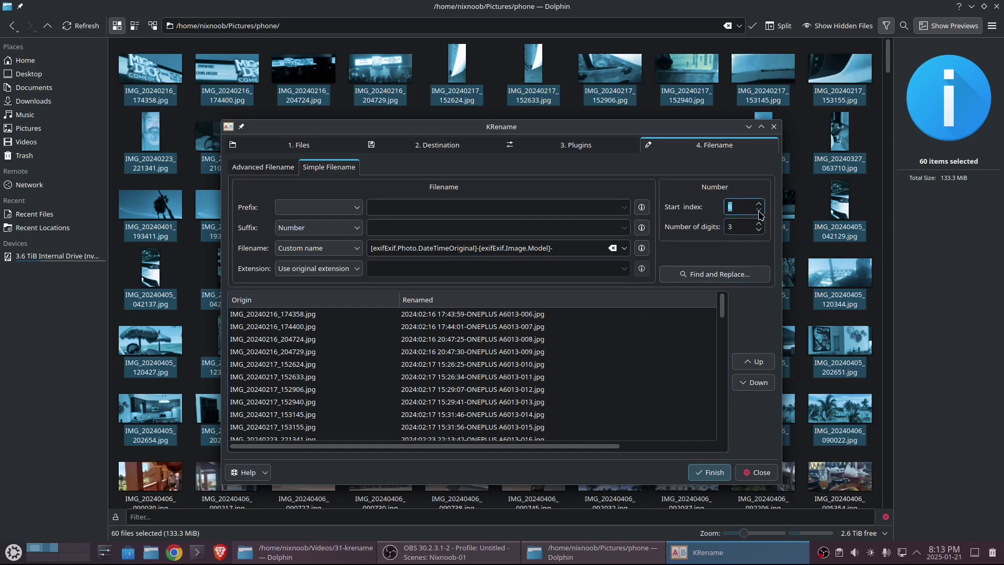
click(759, 211)
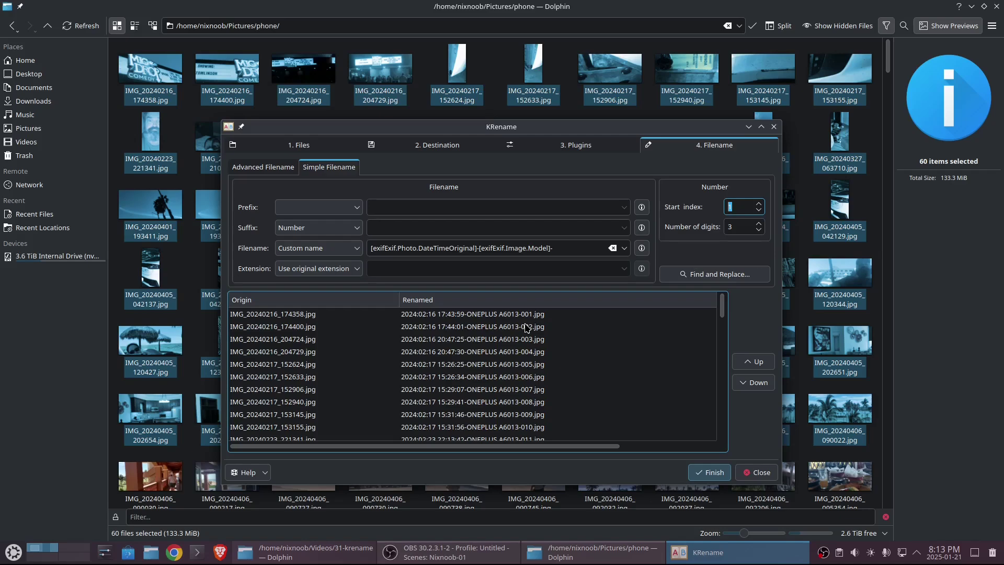
- Finish the rename of all 60 photos and open the renamed_pics folder in Dolphin
click(714, 473)
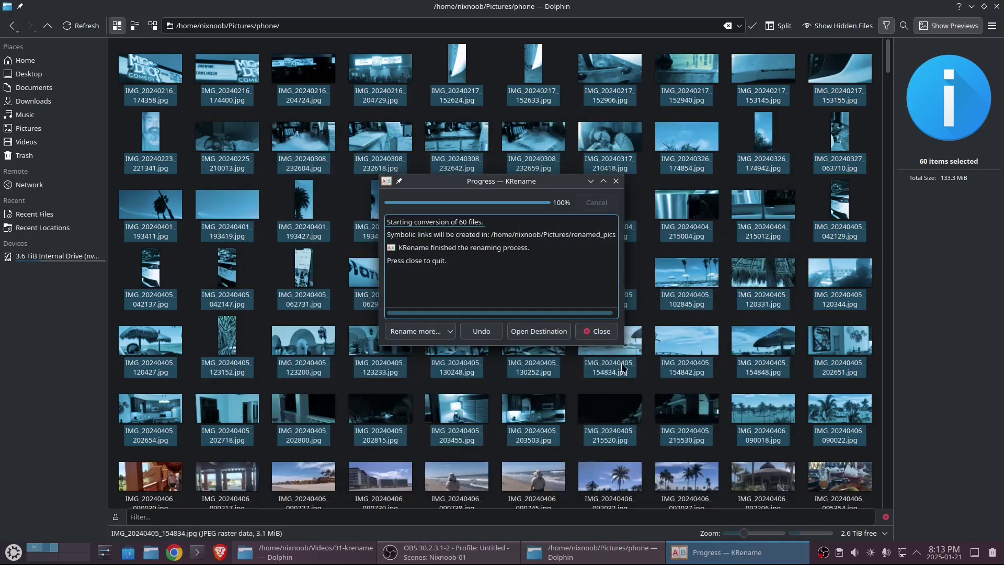
click(598, 331)
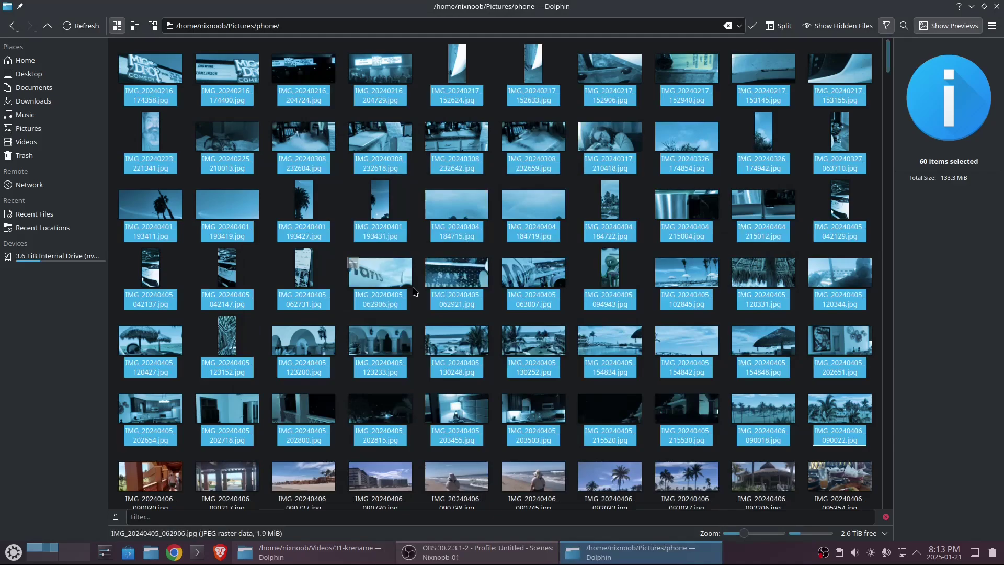
click(48, 26)
double_click(215, 67)
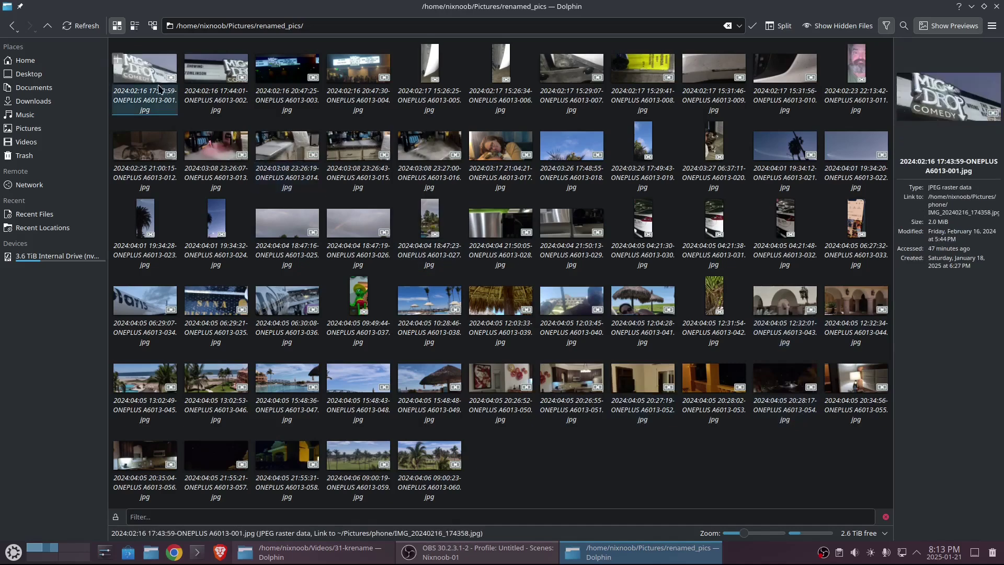
- Create a new folder named 'test' in Pictures
click(48, 31)
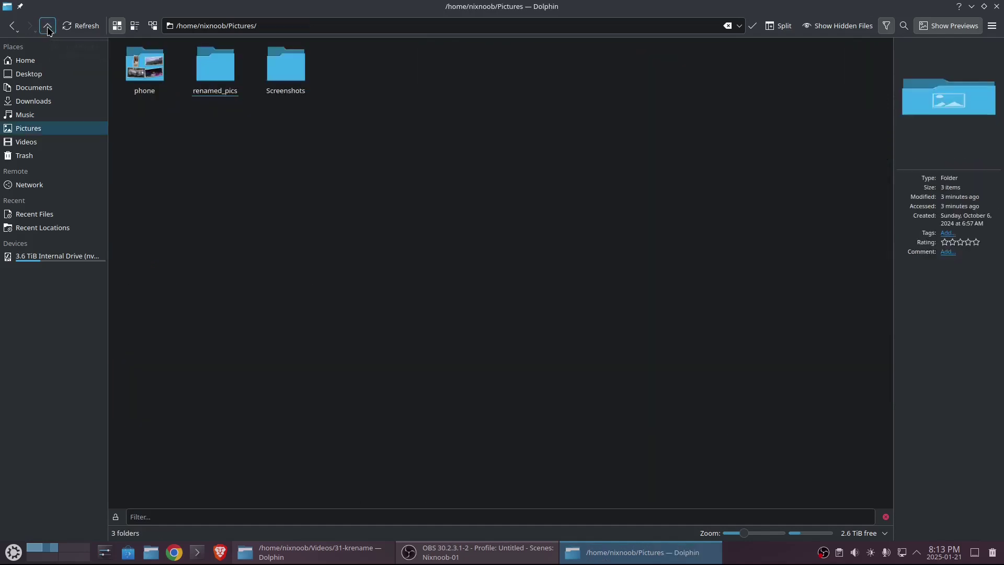
right_click(426, 136)
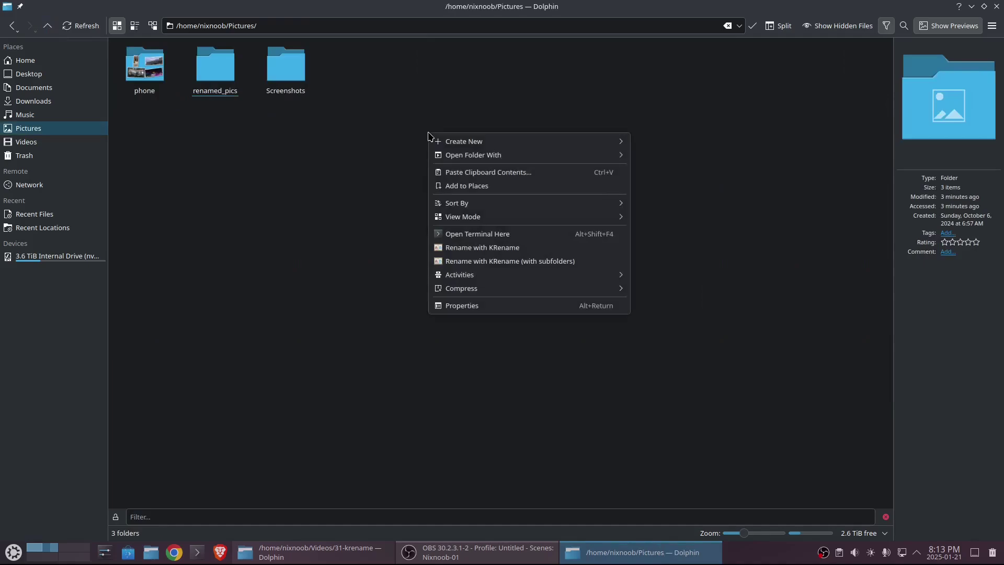
mouse_move(477, 146)
click(671, 146)
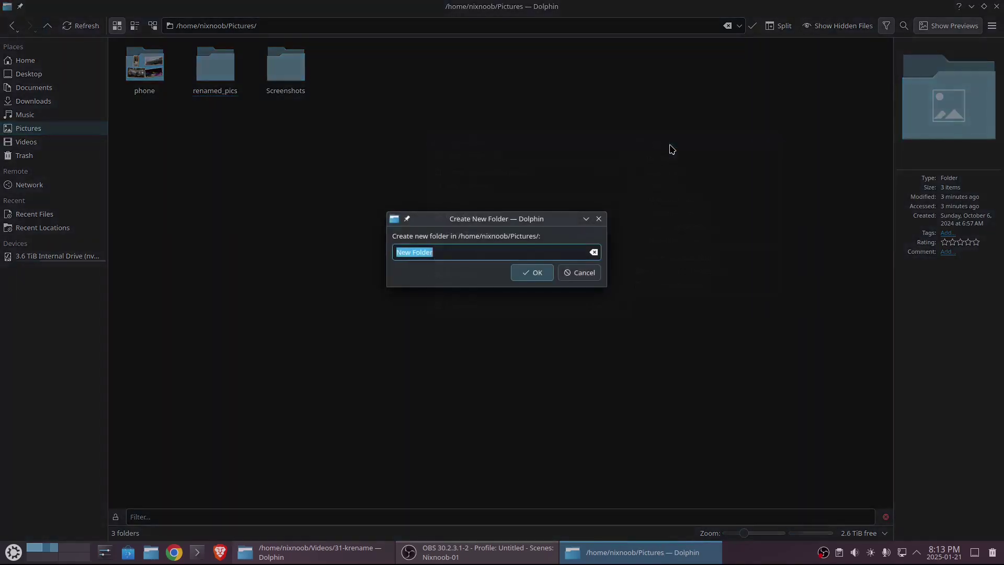
text(test)
key(Return)
- Copy the first 30 phone photos (IMG_20240216_174358.jpg to IMG_20240405_042129.jpg) into test and select them all
double_click(137, 75)
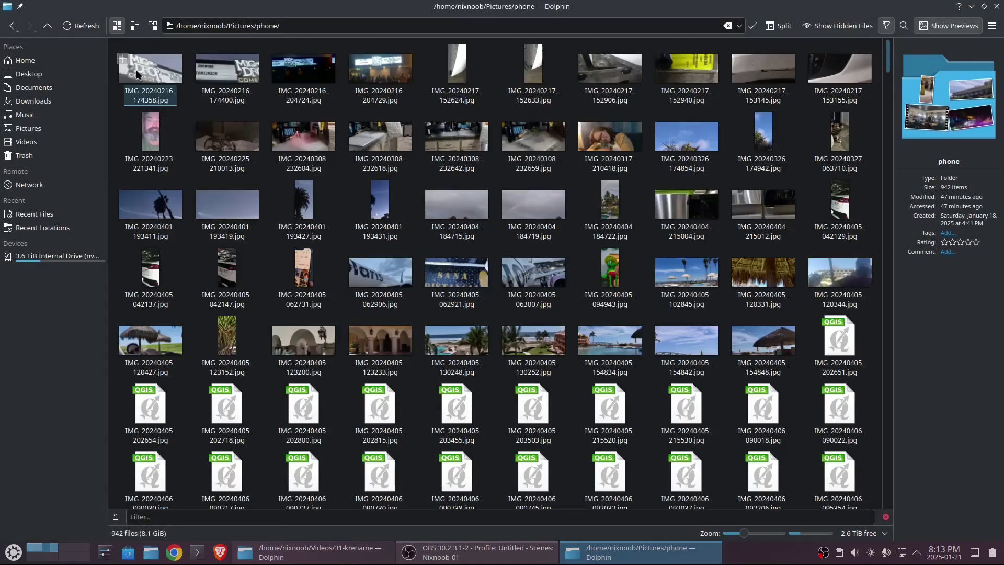
click(137, 75)
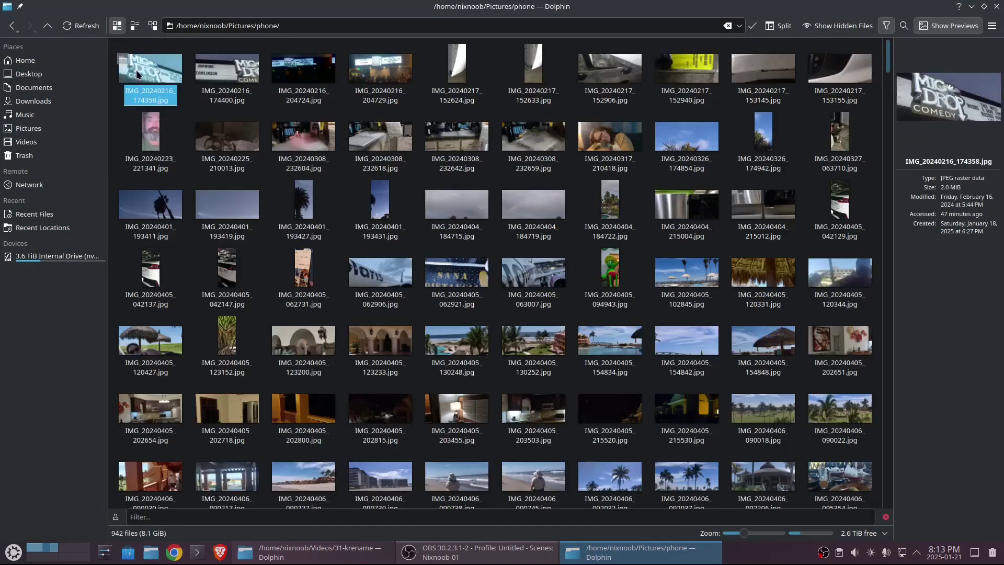
shift+click(839, 214)
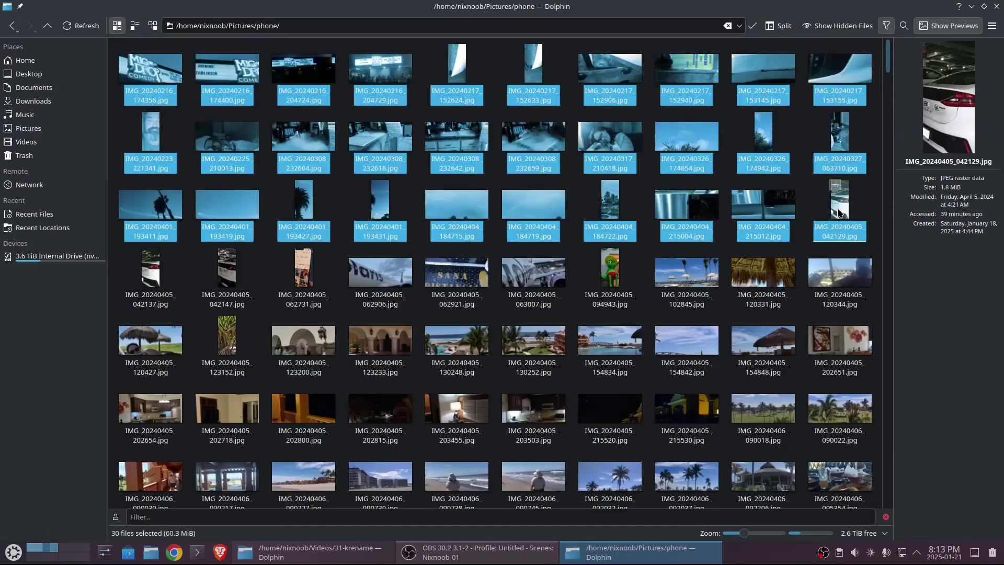
click(47, 25)
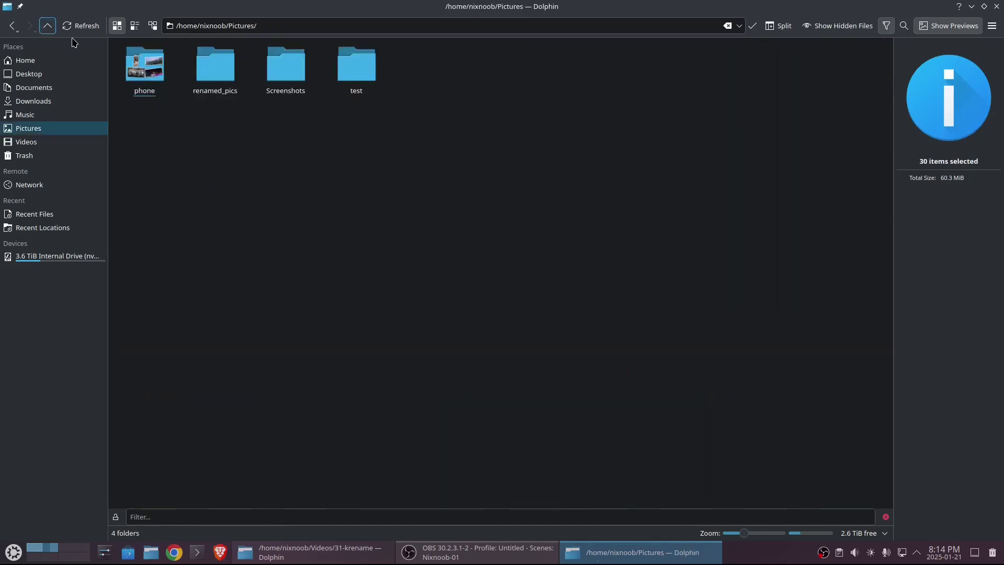
double_click(351, 89)
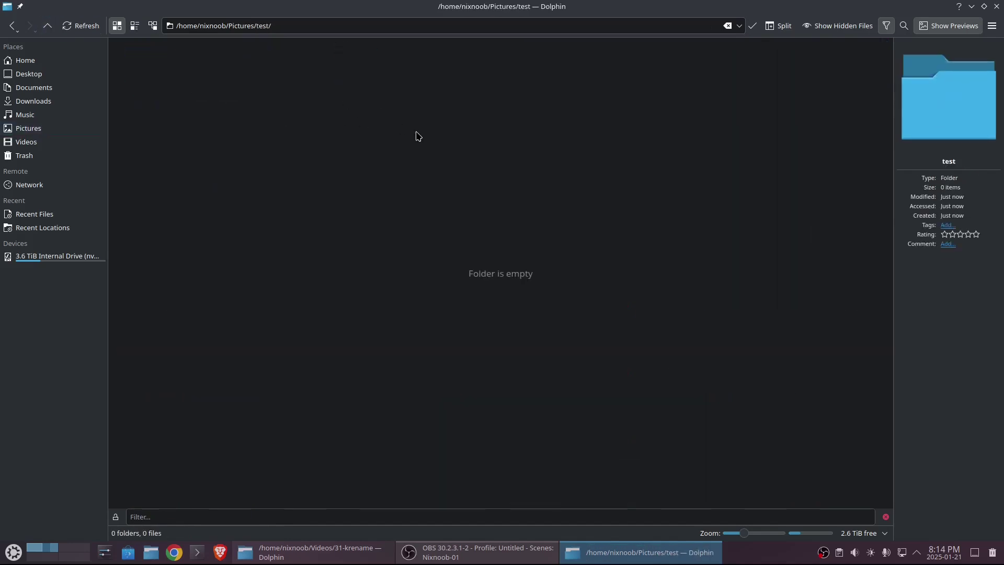
key(ctrl+v)
click(784, 292)
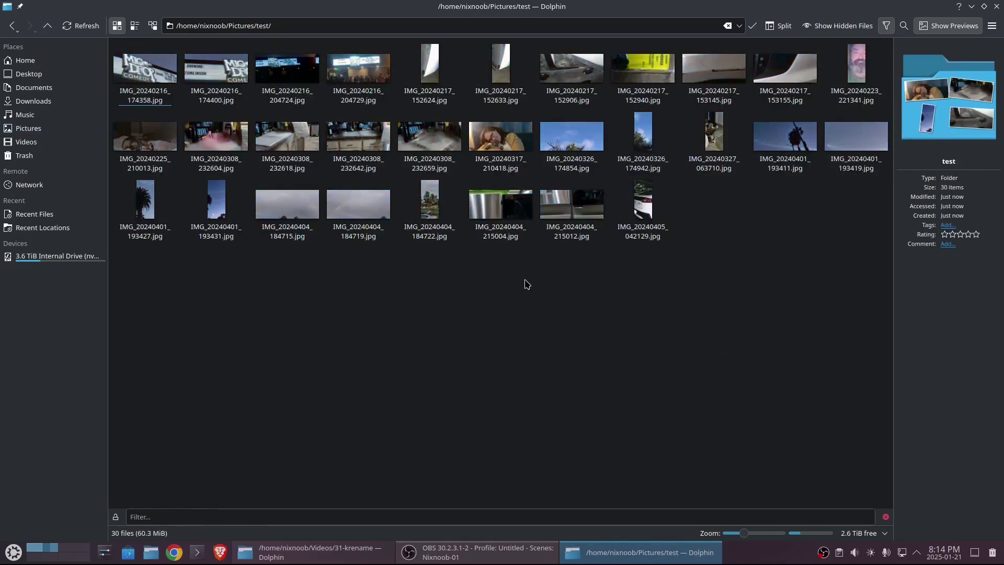
key(ctrl+a)
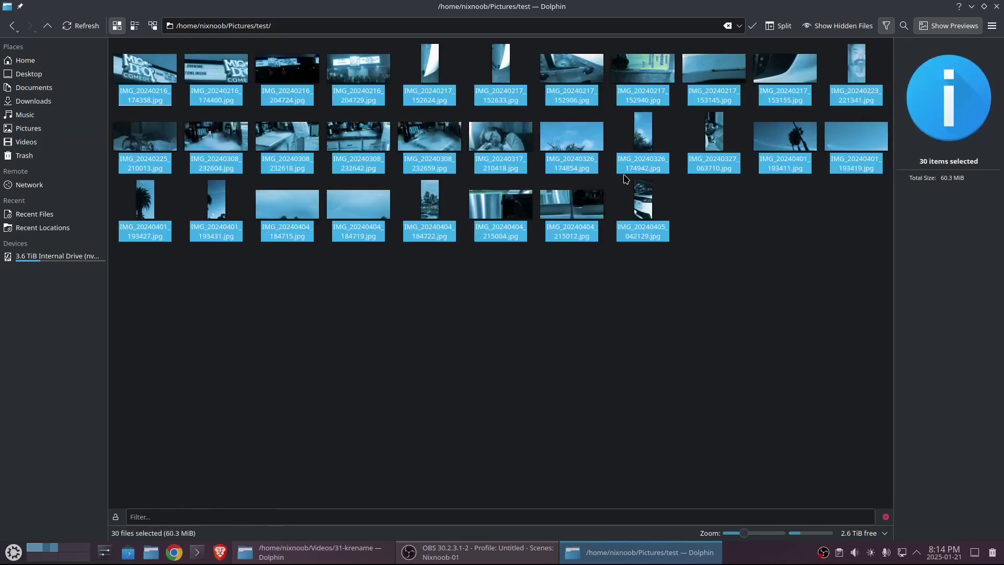
- Load the 30 test photos into KRename with a Date prefix and lowercase filenames
right_click(573, 145)
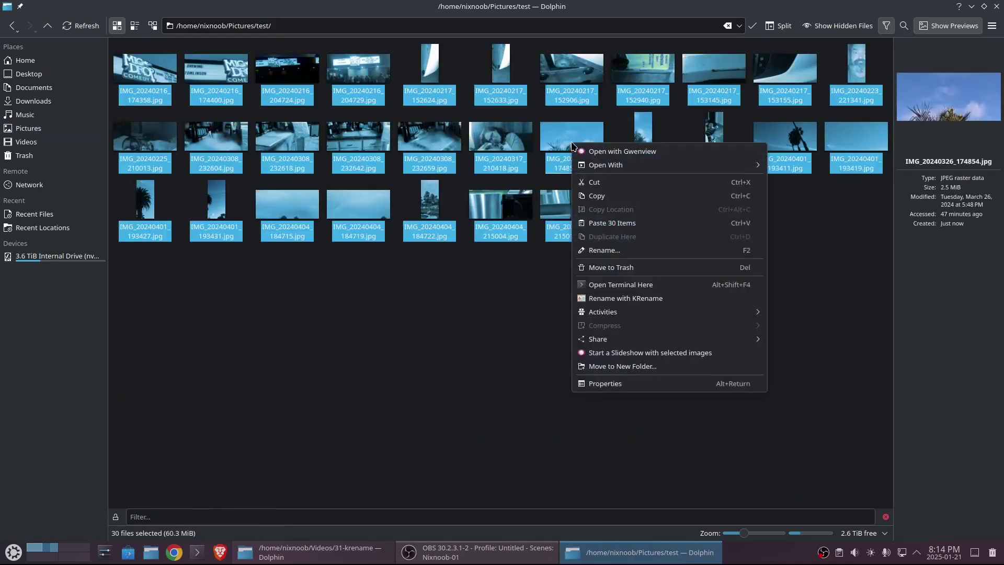
click(654, 299)
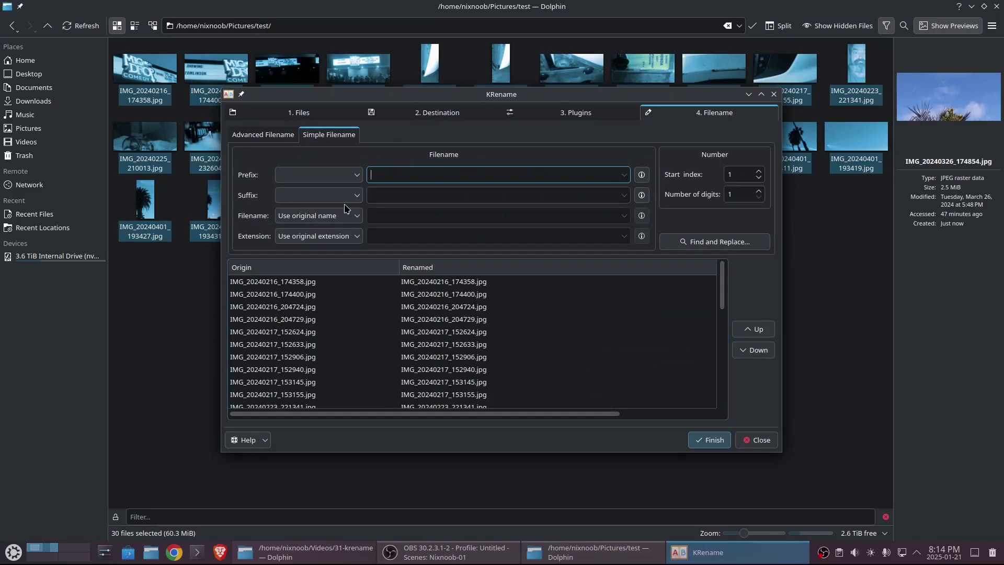
click(336, 175)
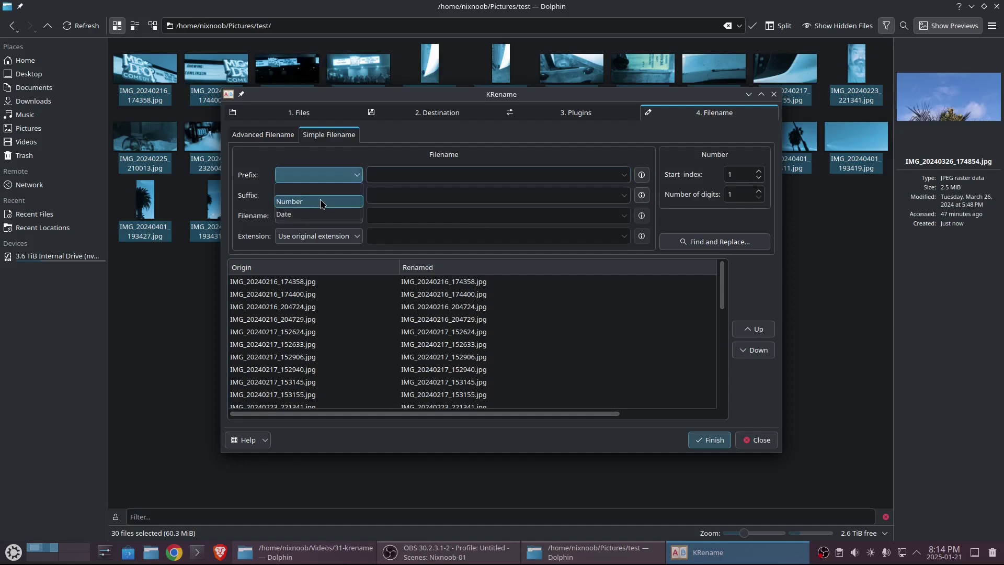
click(322, 215)
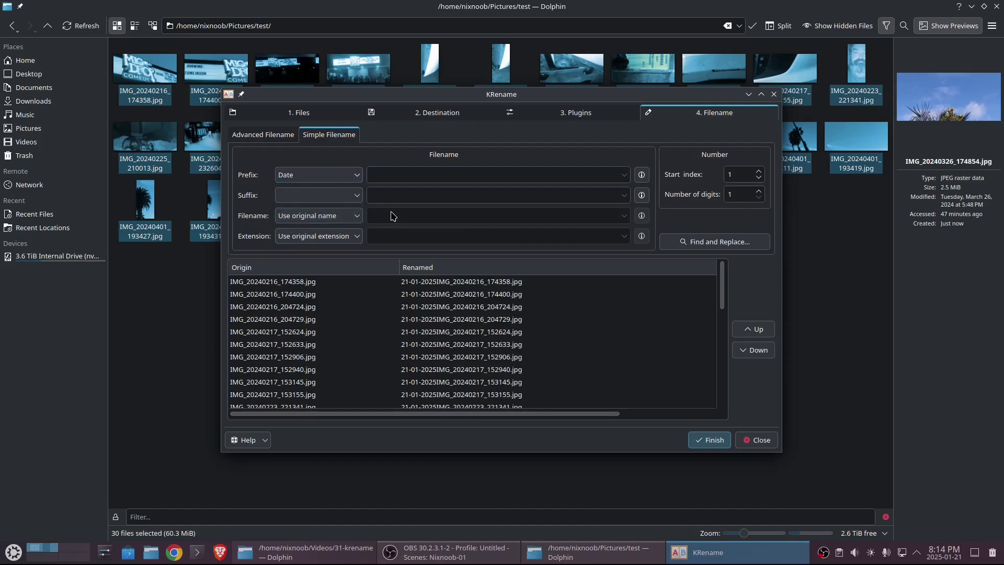
click(349, 219)
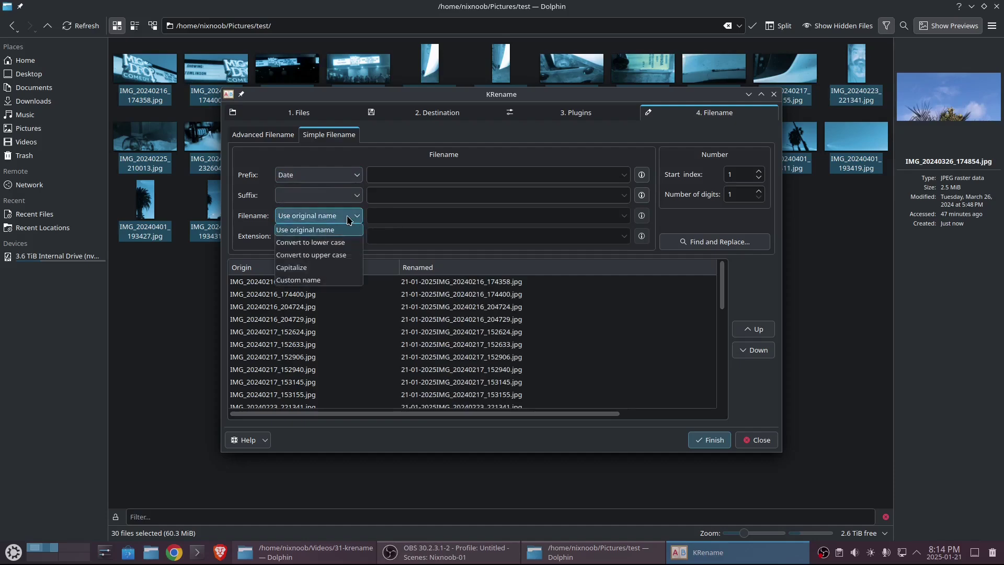
click(337, 243)
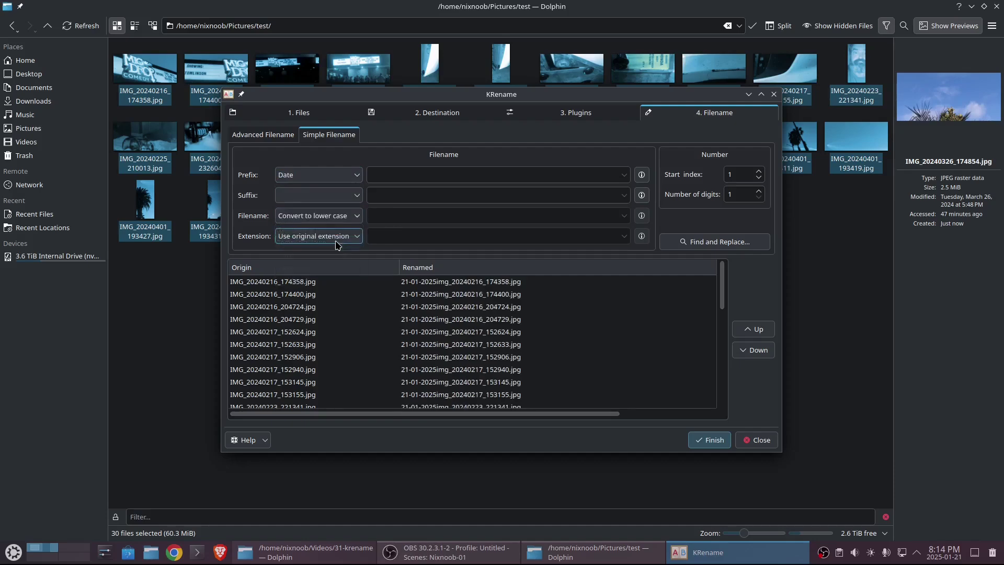
- Set the file extension option to Convert to lower case
click(340, 240)
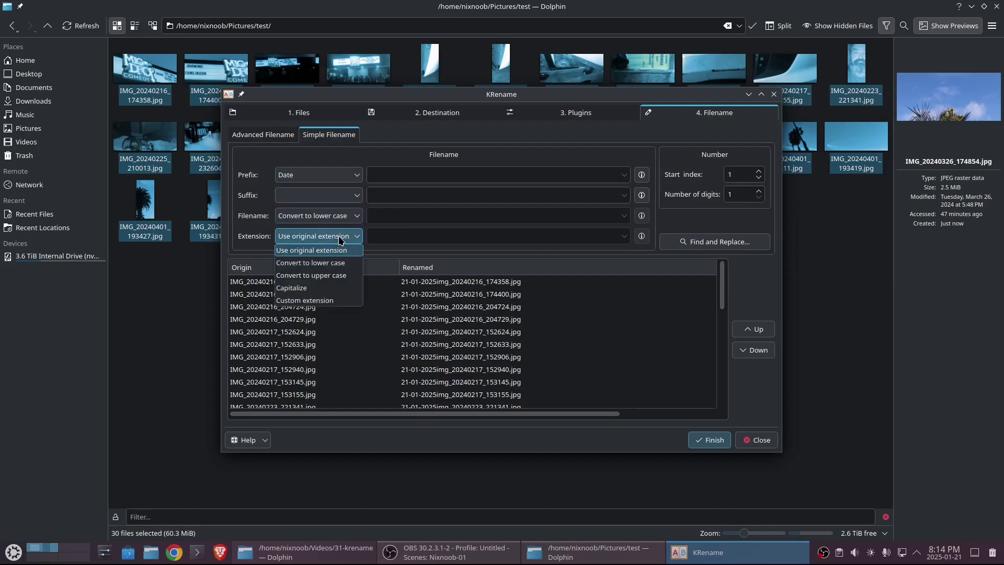
click(333, 275)
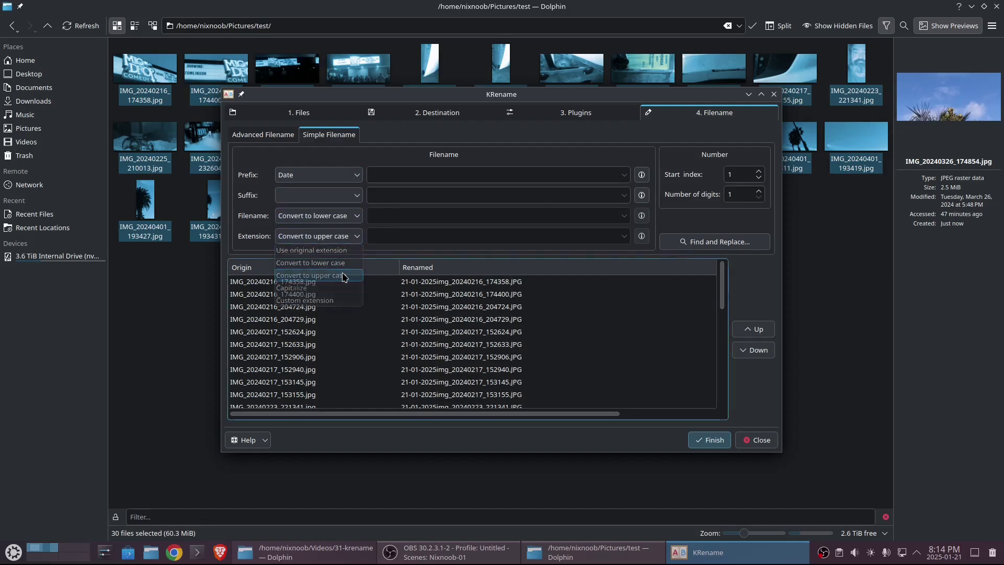
click(340, 241)
click(324, 262)
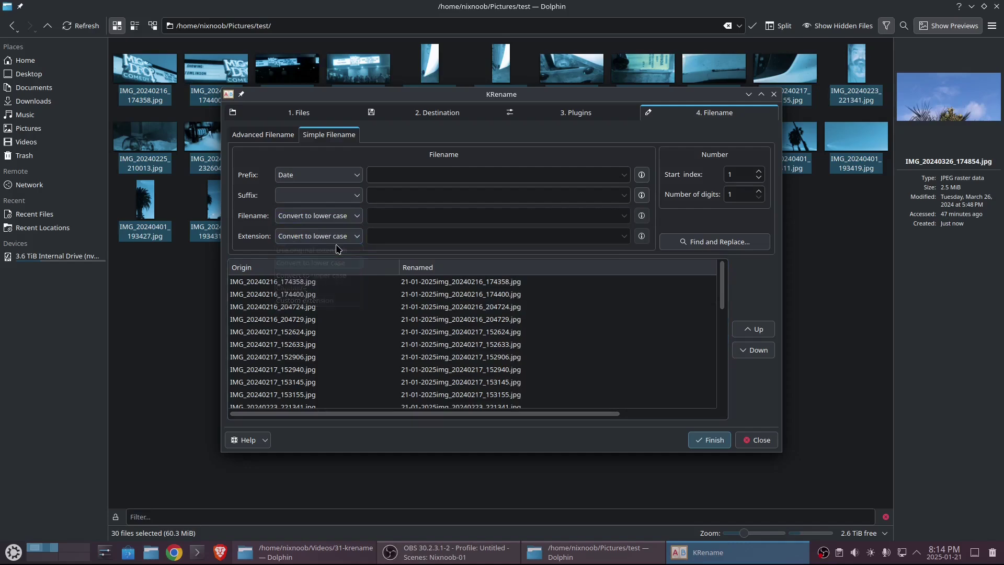
click(337, 236)
click(317, 301)
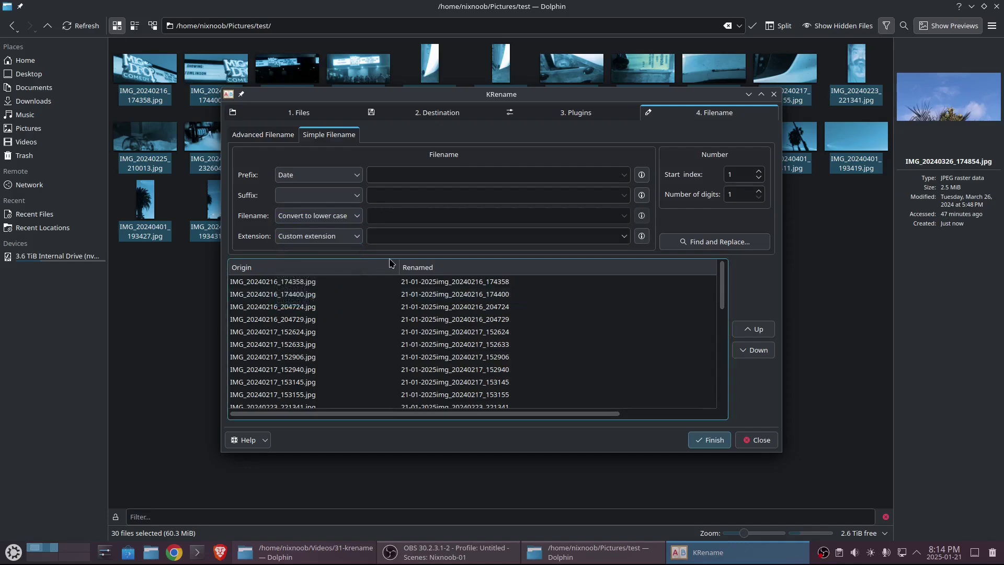
text(j)
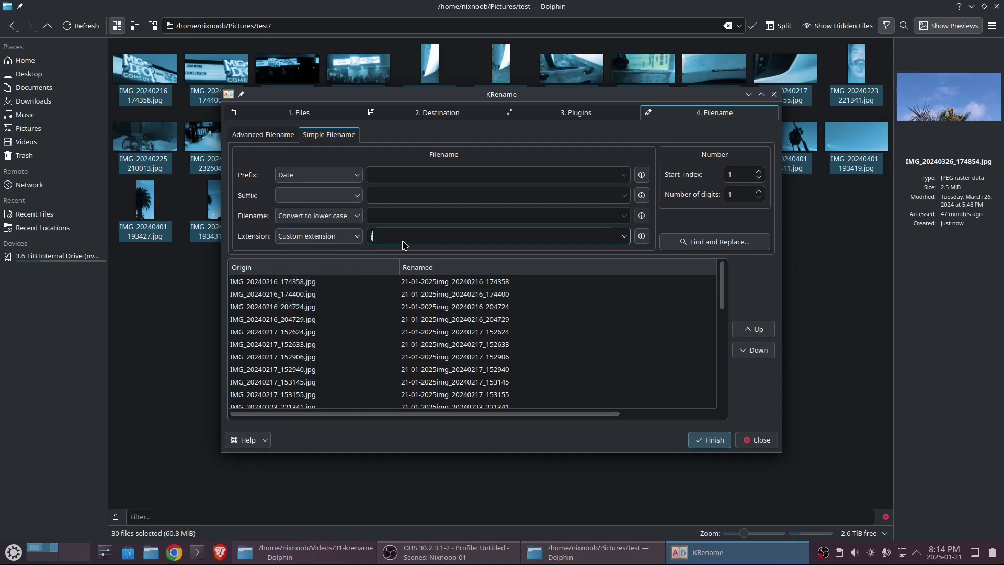
text(peg)
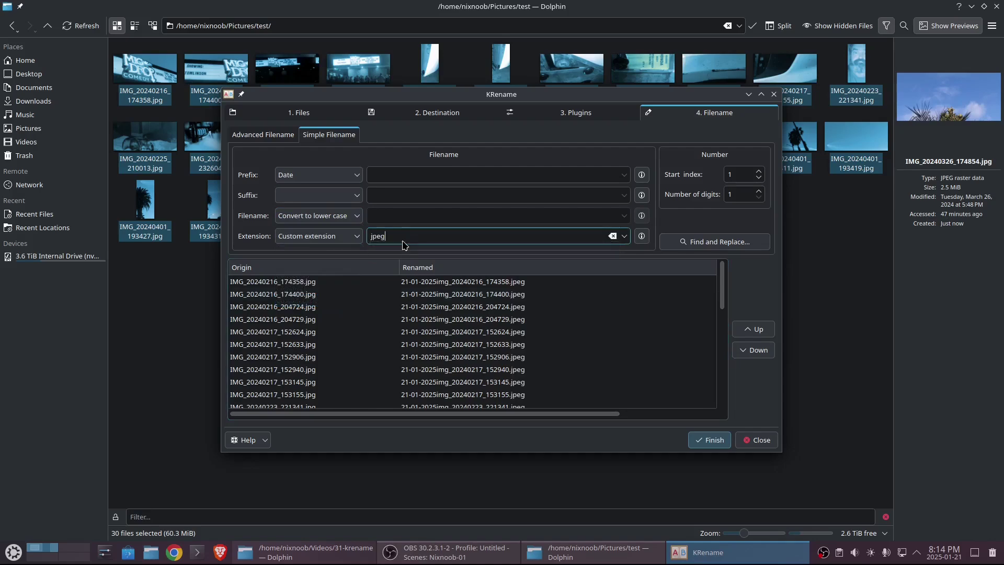
click(335, 237)
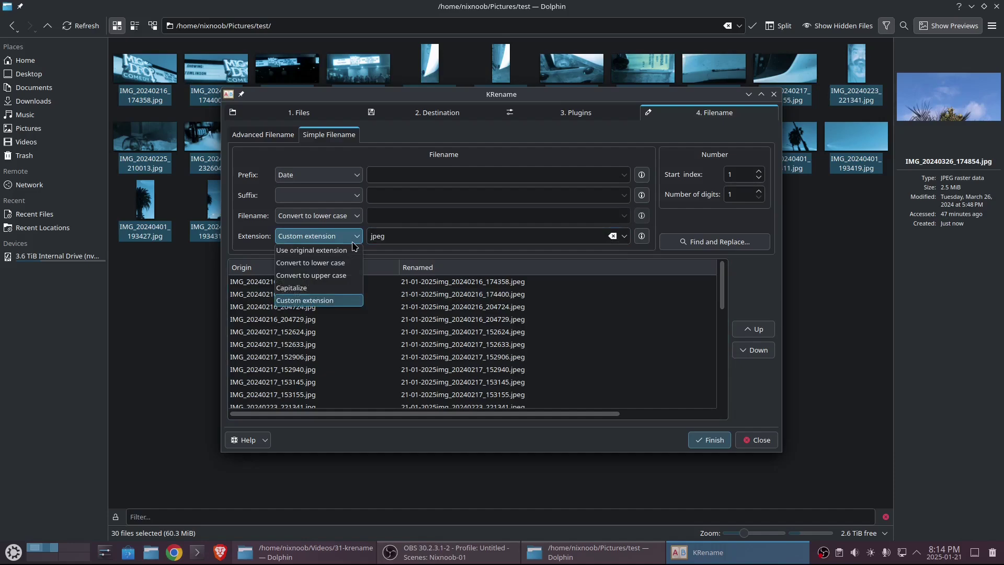
click(328, 266)
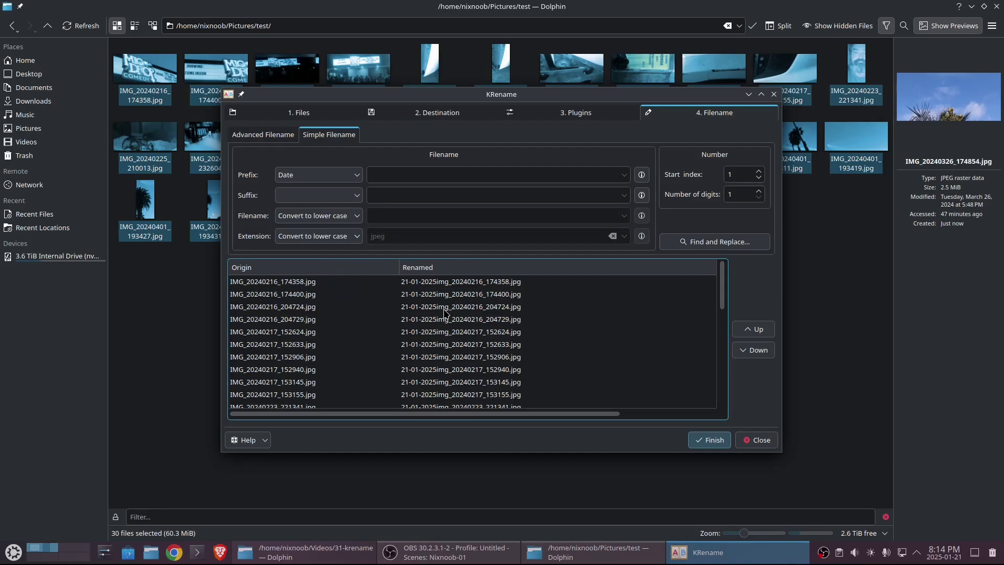
- Add a find-and-replace rule changing 'img' to '-image-' and apply it
click(709, 244)
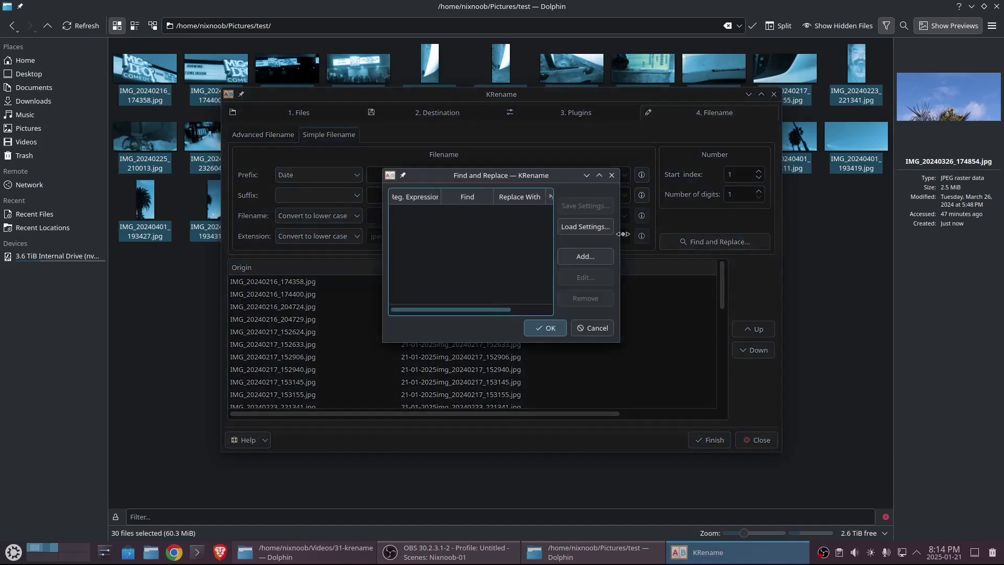
click(594, 262)
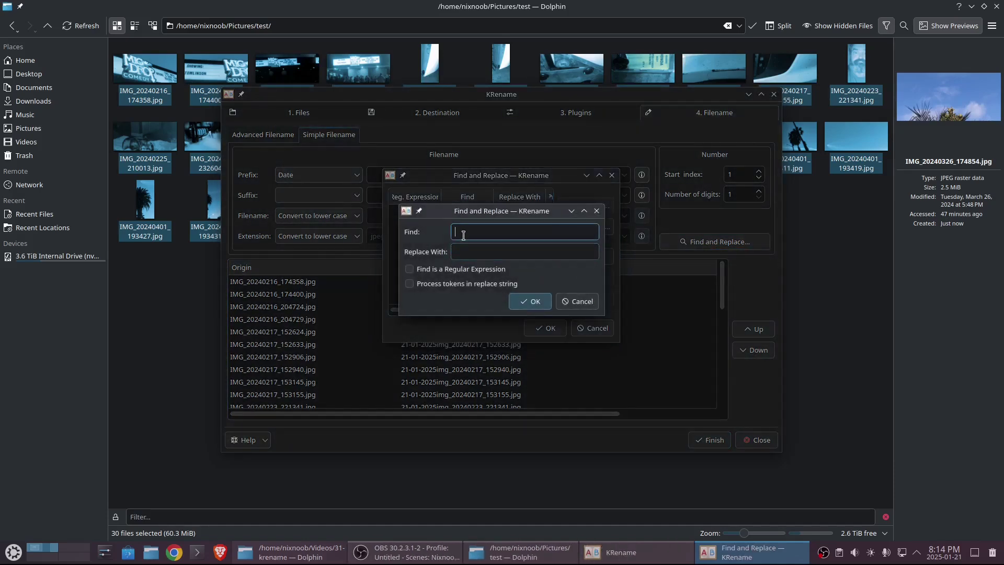
text(img)
click(468, 247)
text(-image-)
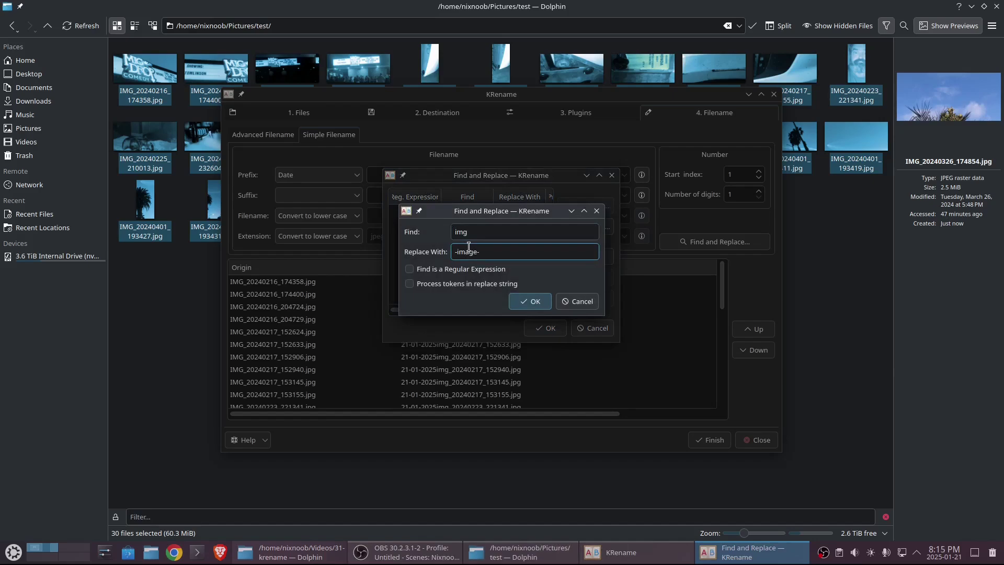
click(536, 302)
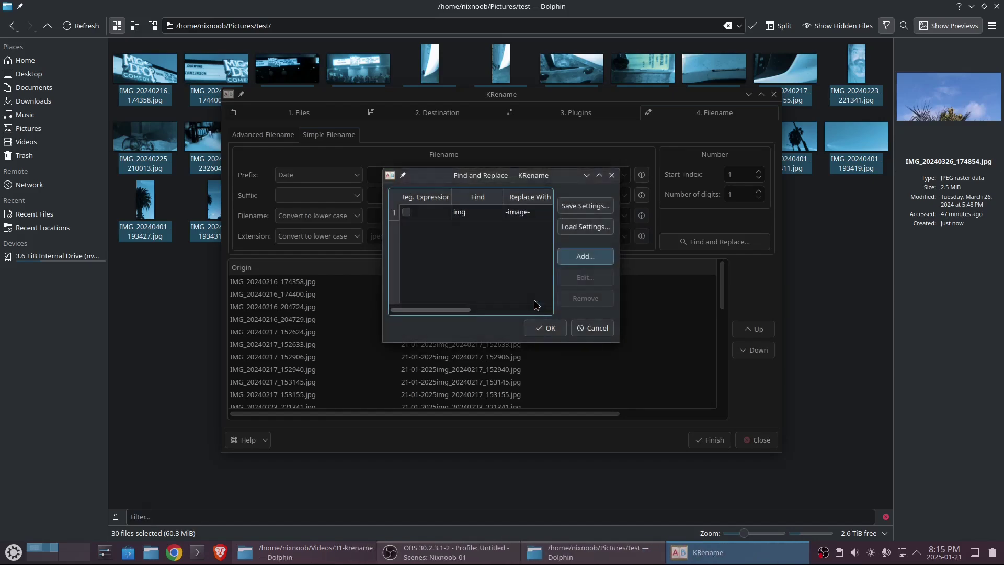
click(544, 326)
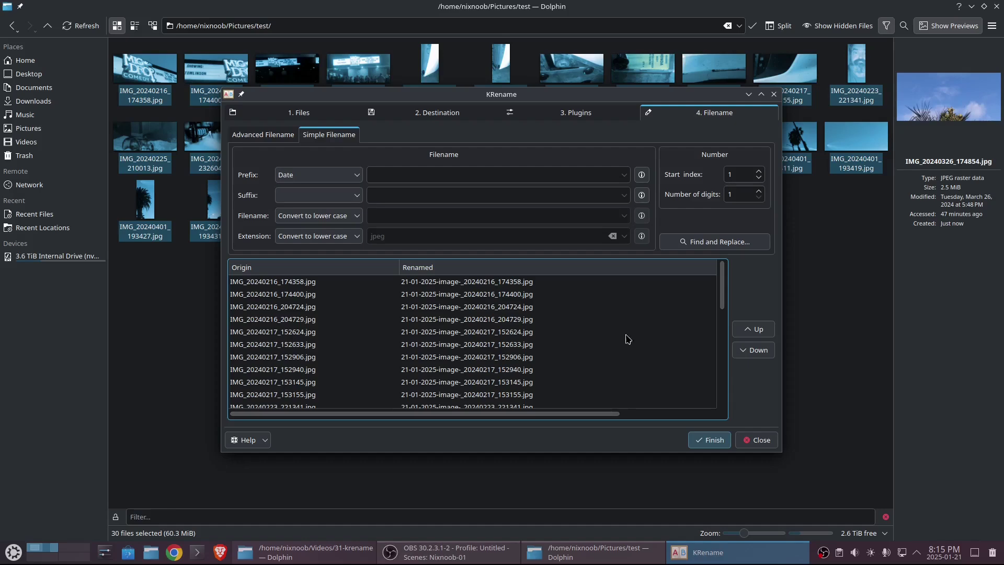
- Add a find-and-replace rule that deletes '2025' from the names
click(707, 245)
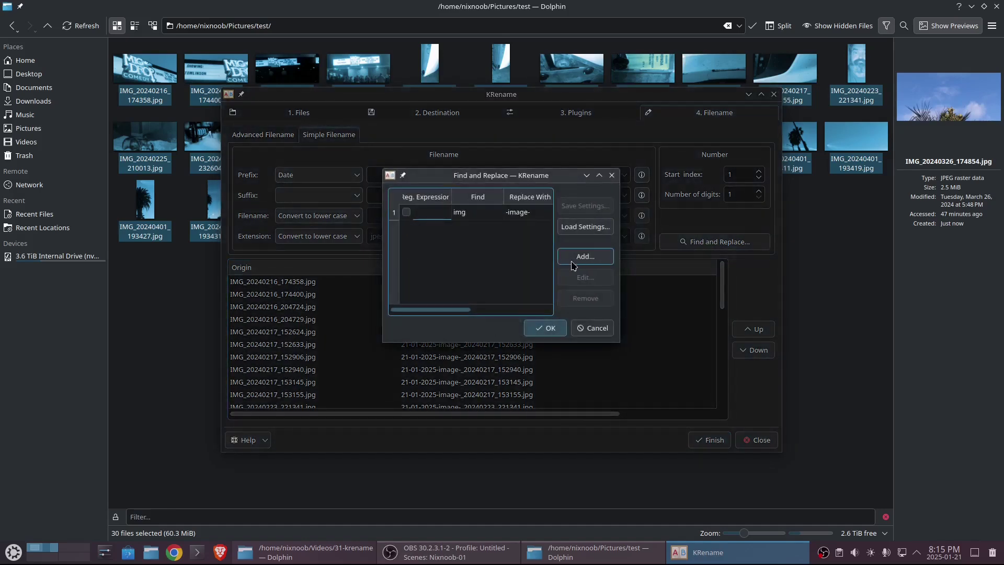
click(603, 260)
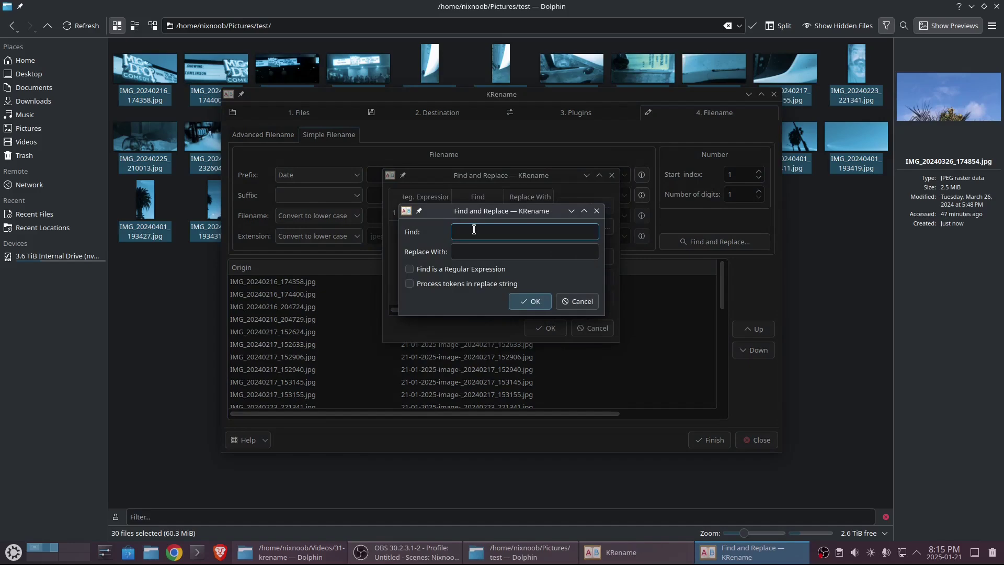
text(2025)
click(530, 302)
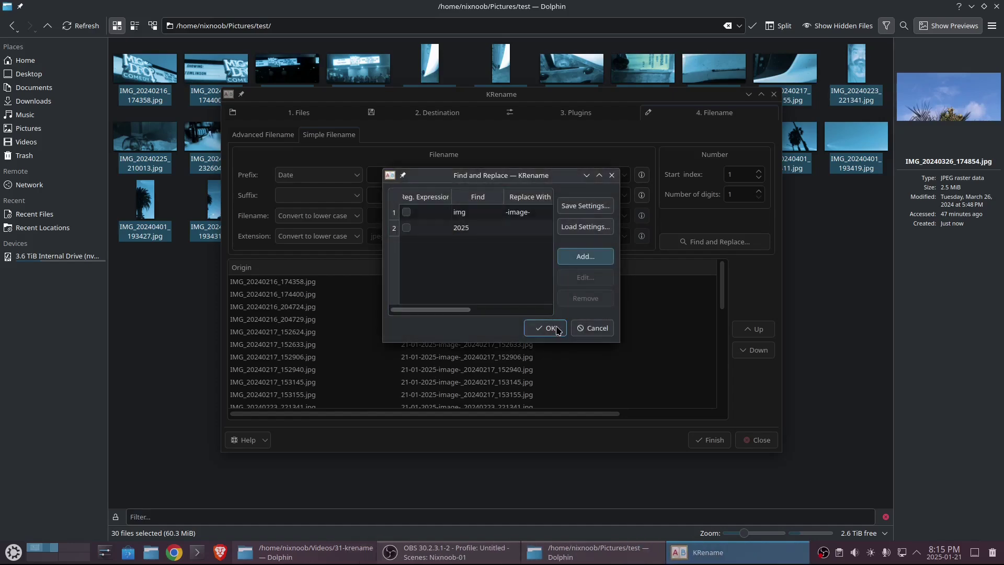
click(550, 327)
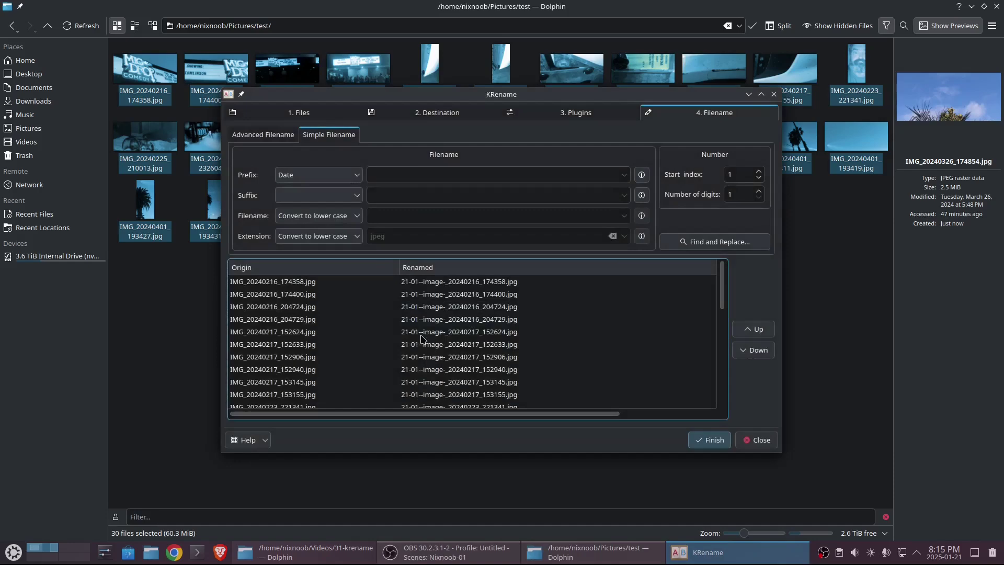
- Add a rule replacing '--' with '-' to collapse the double hyphen
click(696, 242)
click(583, 256)
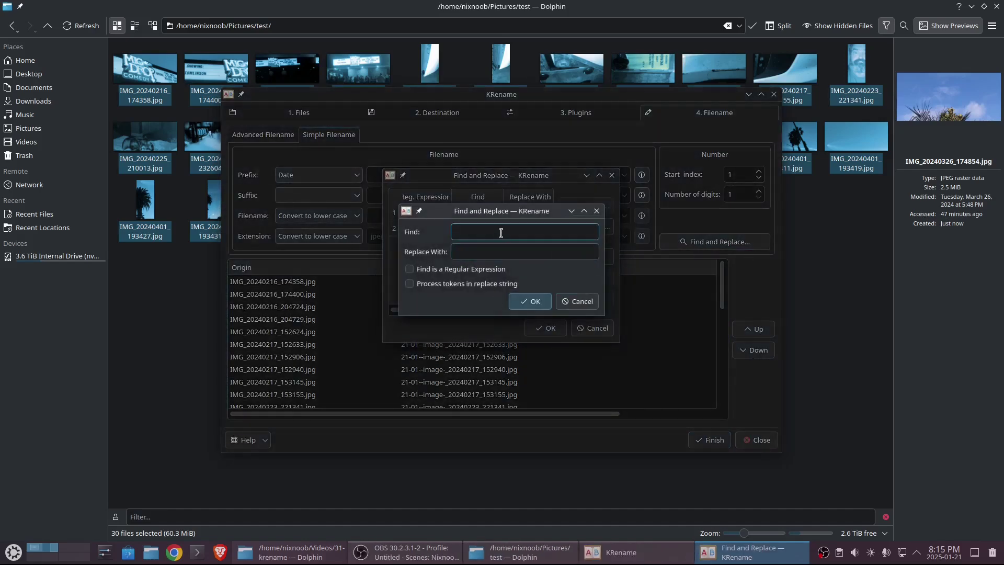
text(--)
click(498, 253)
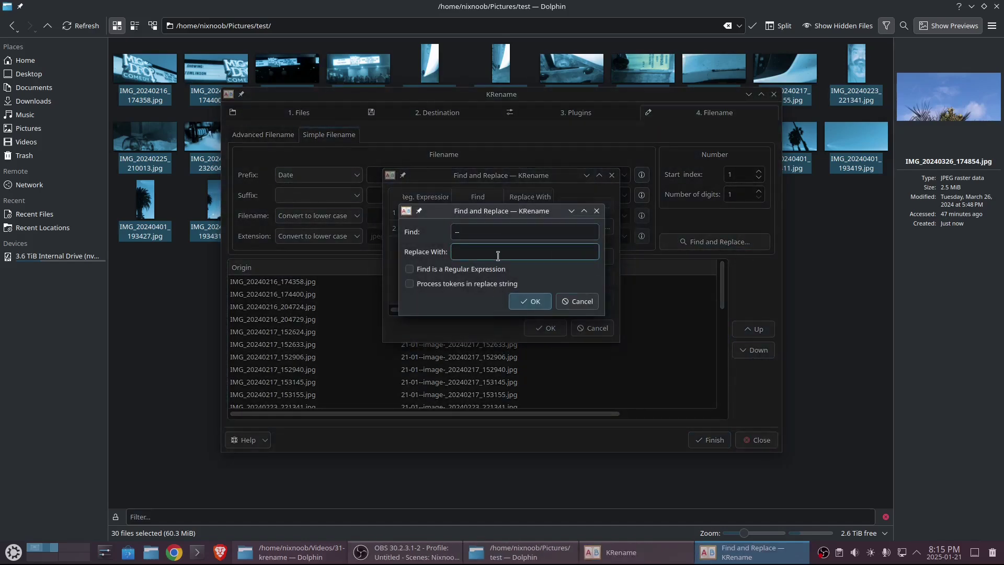
text(-)
click(530, 301)
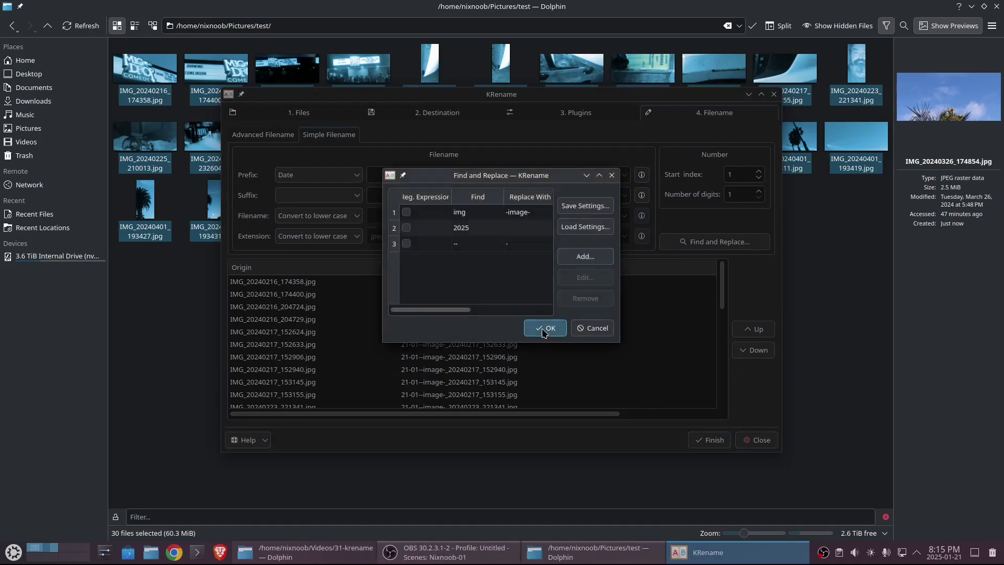
click(545, 328)
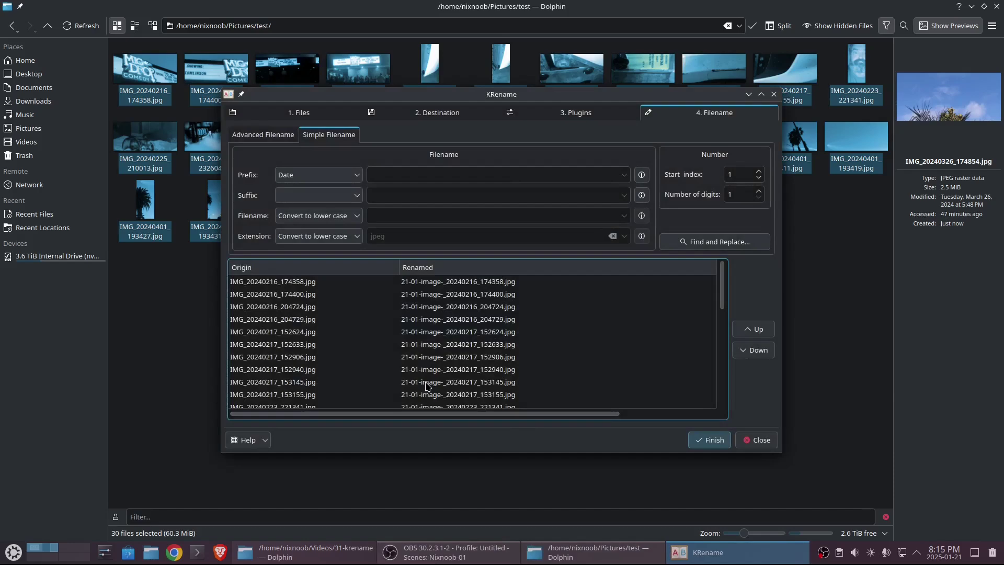
click(706, 243)
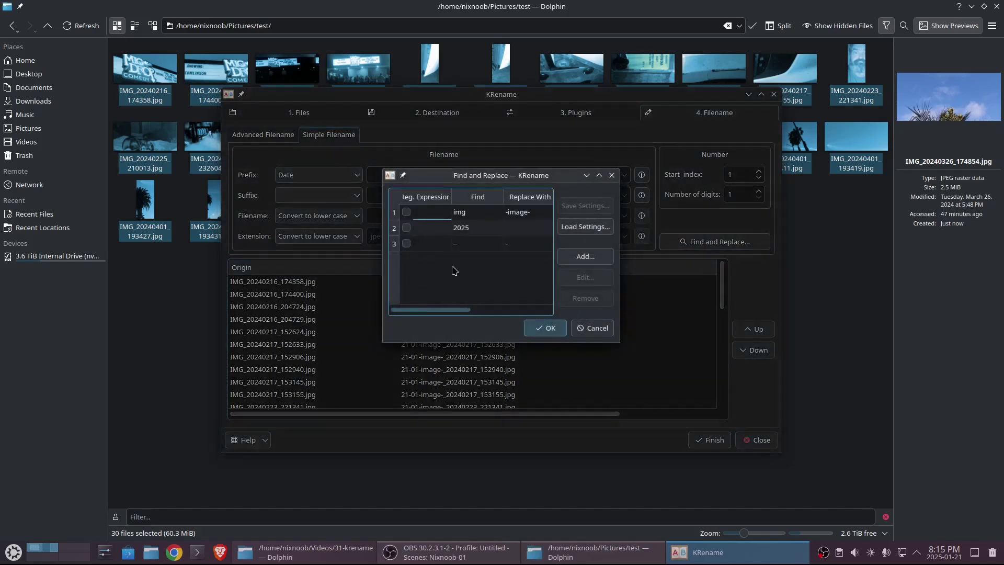
- Add a regular-expression rule replacing \d{8,} with 'xxx' and apply it
click(586, 261)
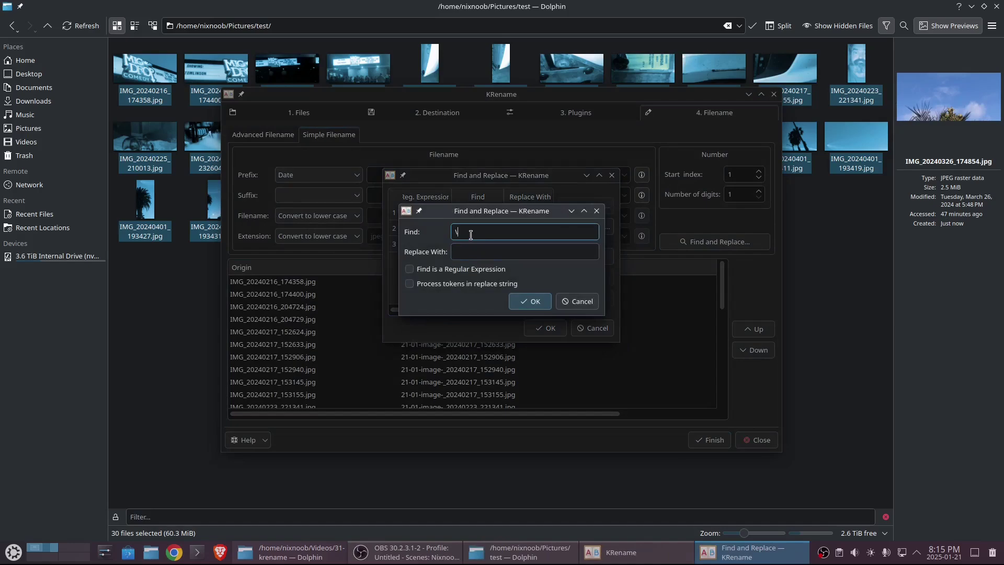
text(\d{)
text(8,})
click(478, 252)
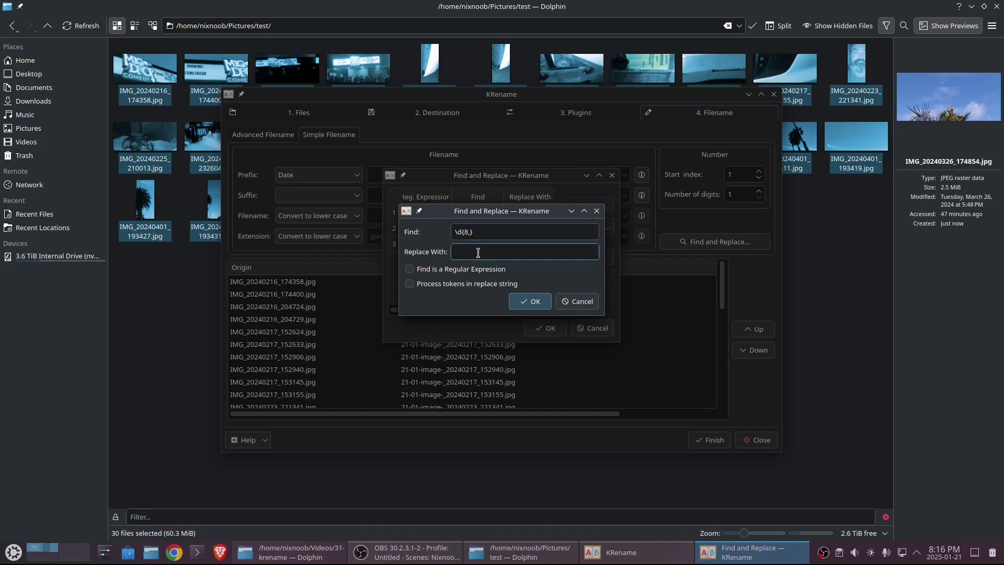
text(xxx)
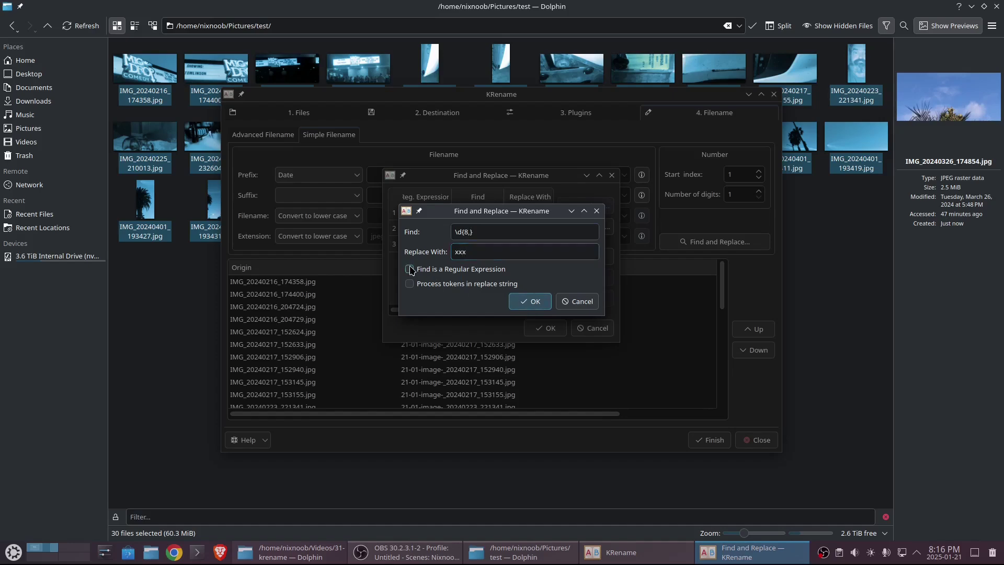
click(410, 269)
click(530, 301)
click(546, 327)
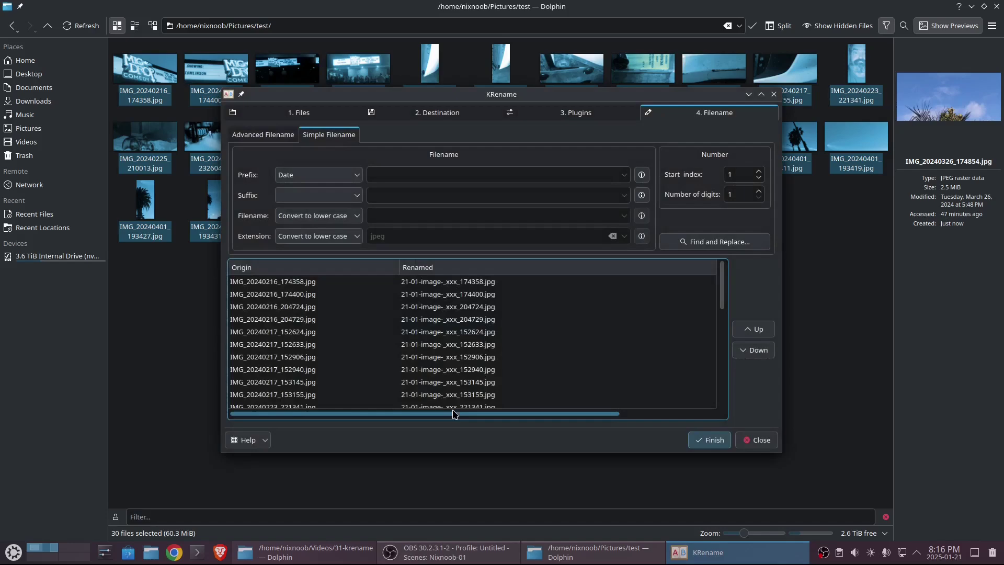
- Add a rule replacing \D with 'z', then edit it into a regular expression
click(715, 241)
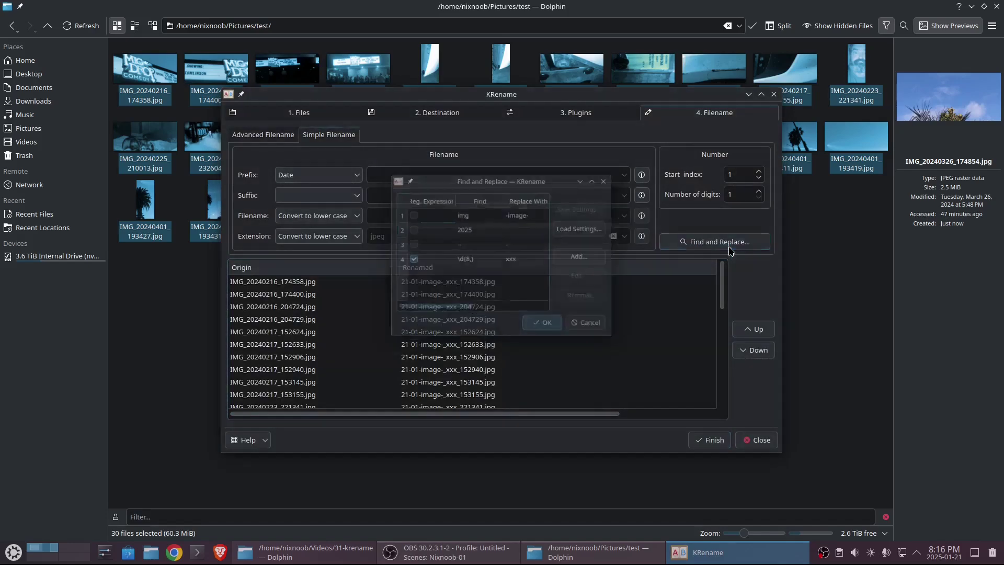
click(584, 257)
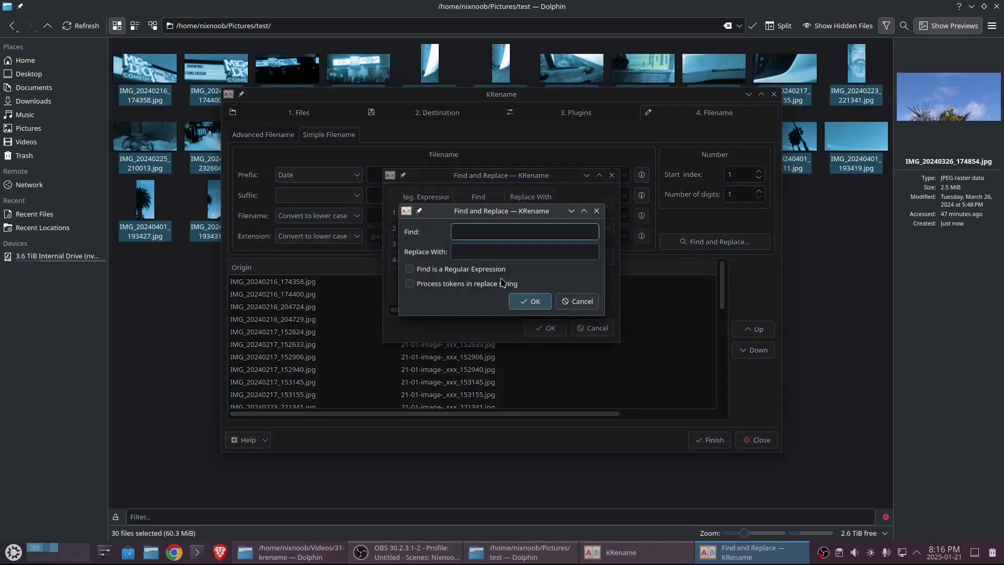
text(\D)
click(483, 246)
text(z)
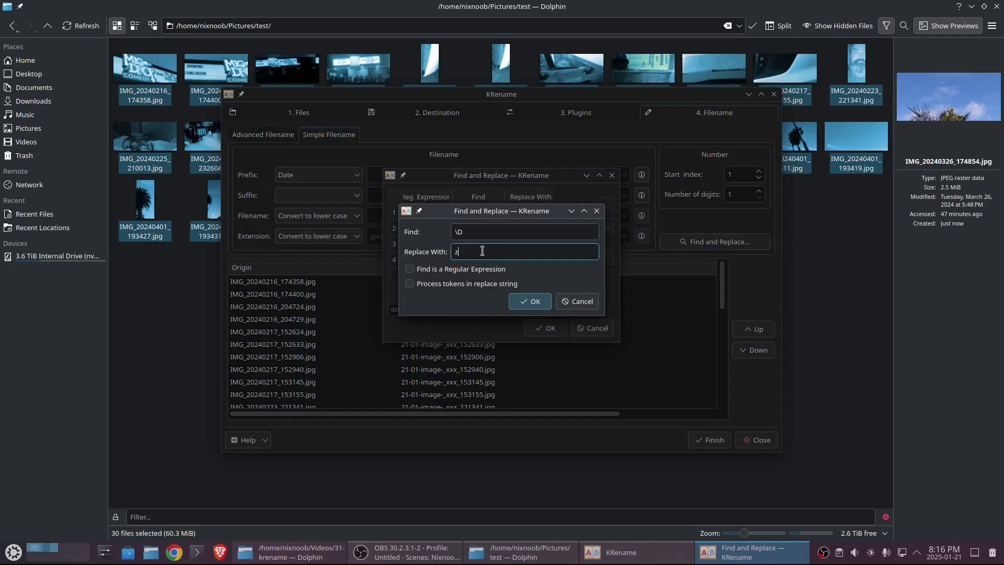
click(531, 302)
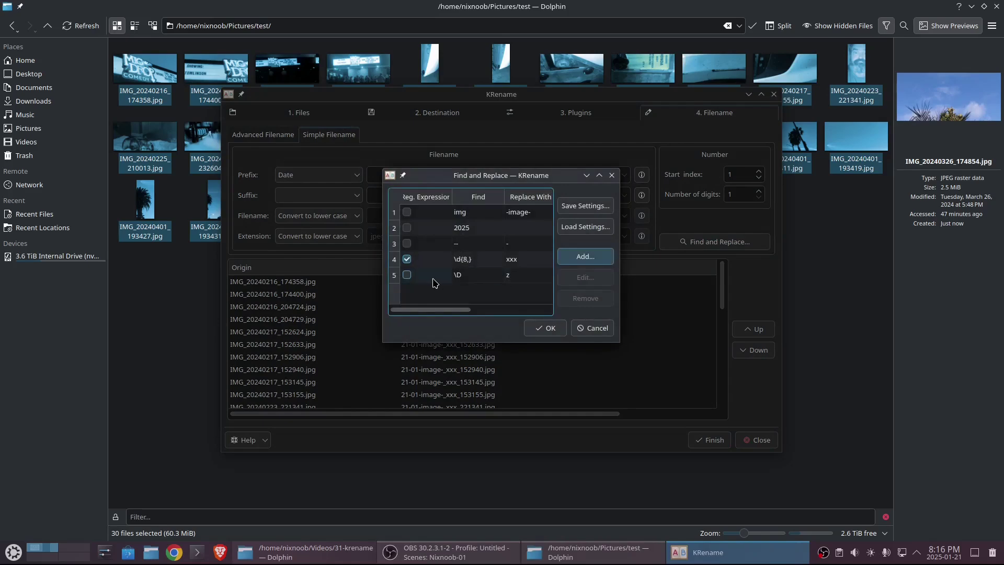
click(433, 280)
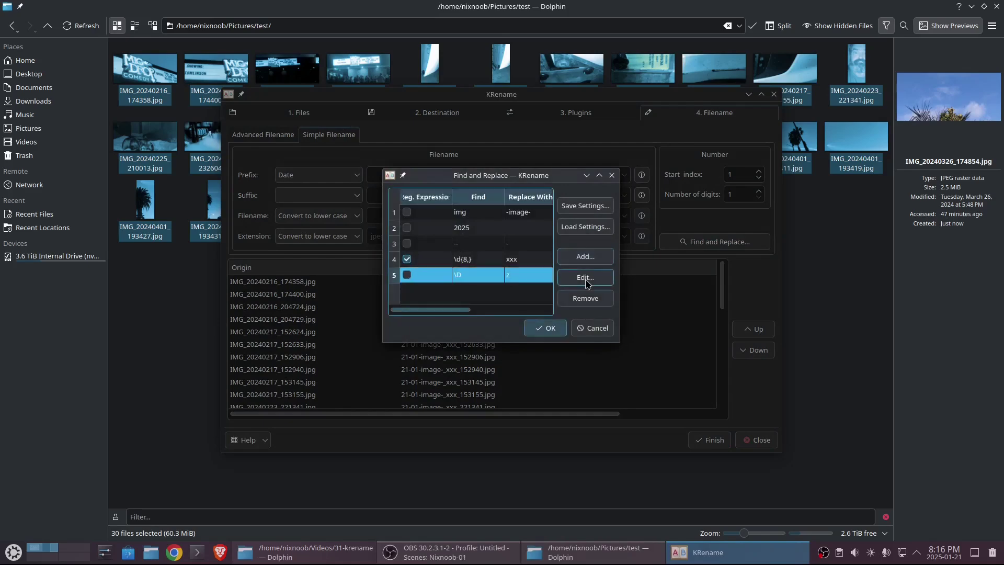
click(585, 277)
click(411, 270)
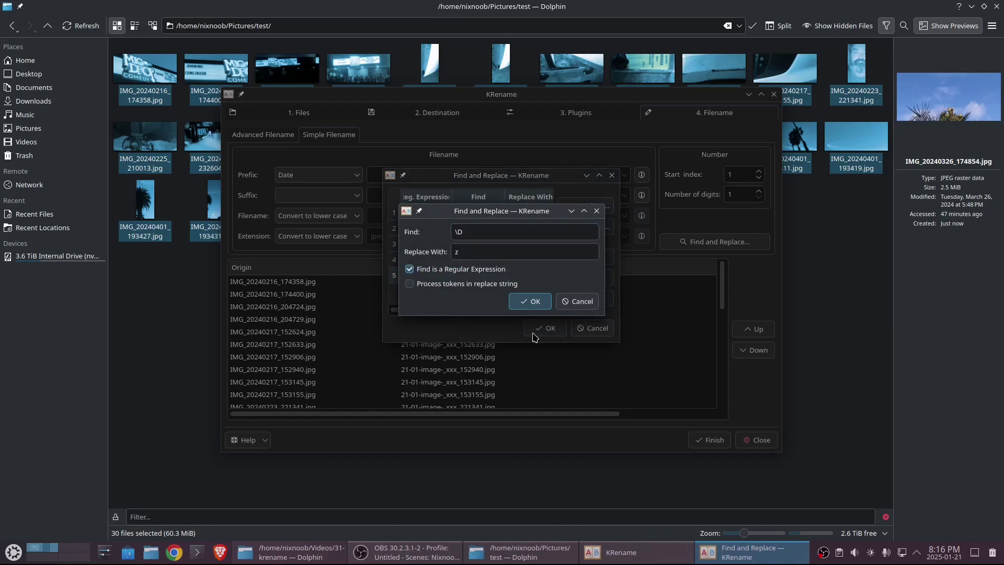
click(539, 302)
click(549, 329)
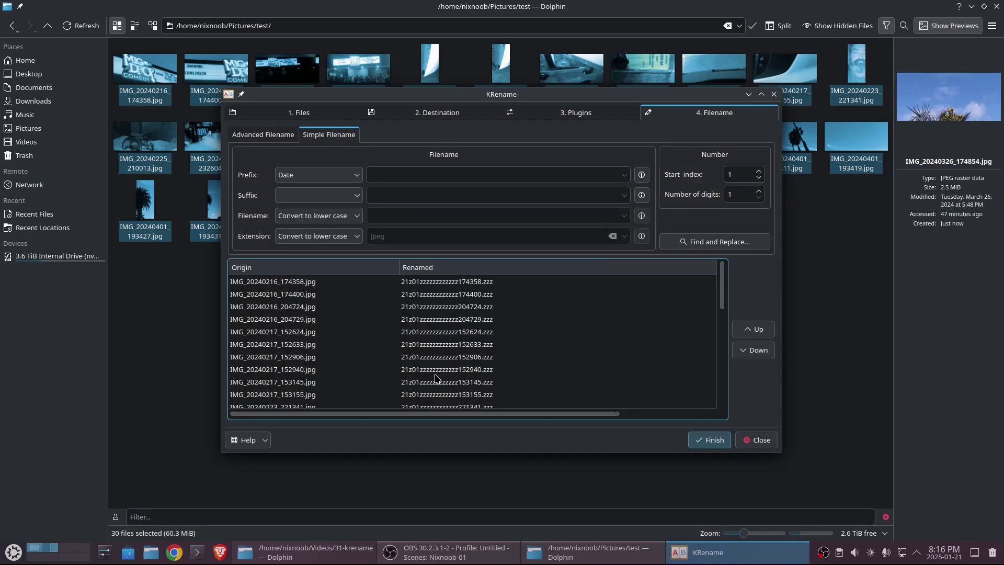
- Delete the '\D → z' and '\d{8,} → xxx' find-and-replace rules, then rename all 30 photos
click(689, 242)
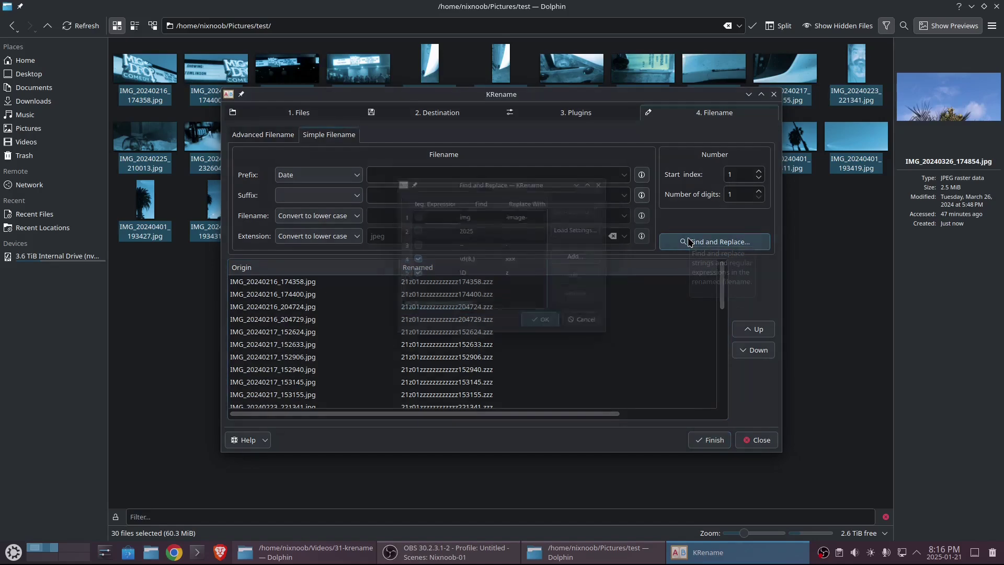
click(490, 273)
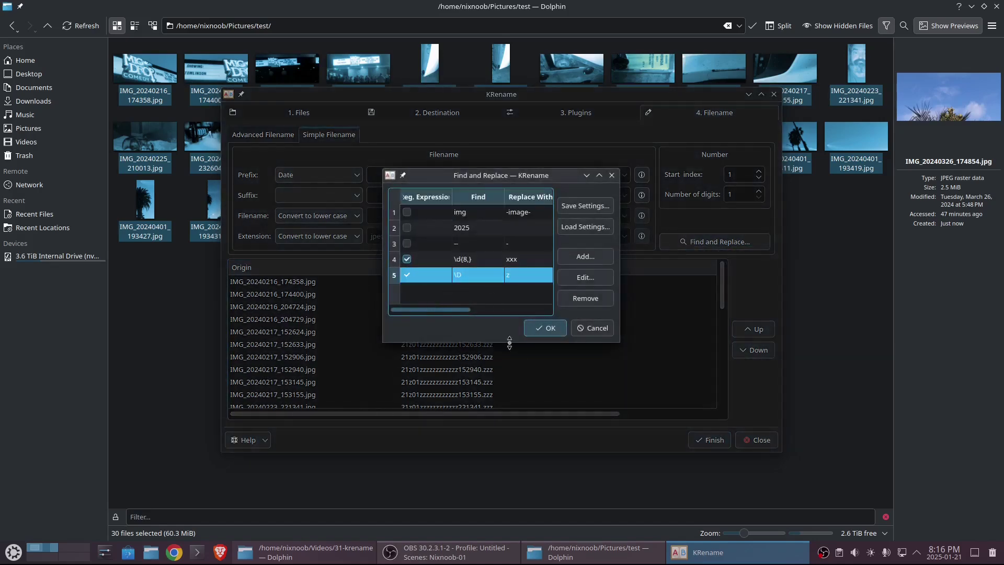
click(586, 301)
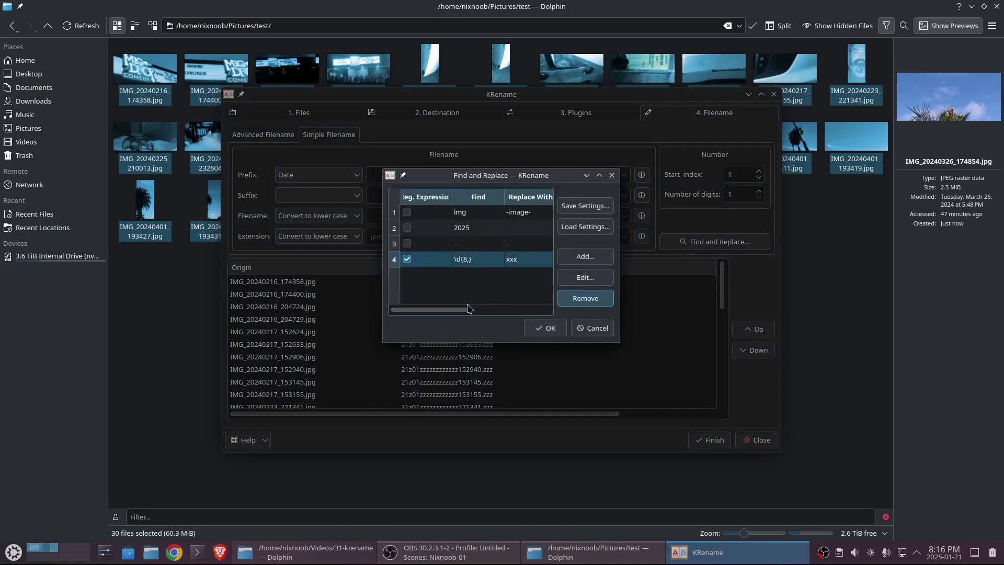
click(482, 266)
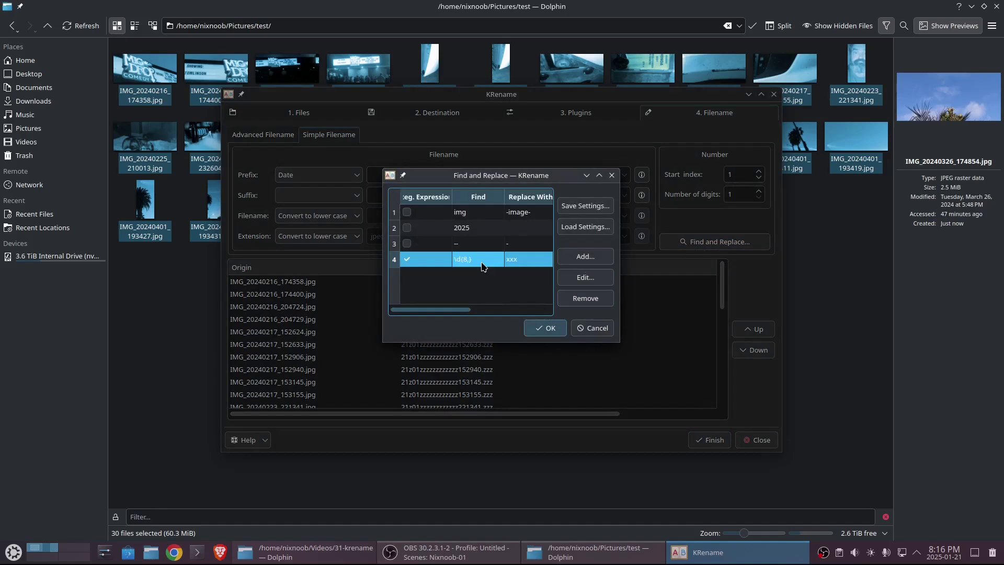
click(586, 298)
click(545, 328)
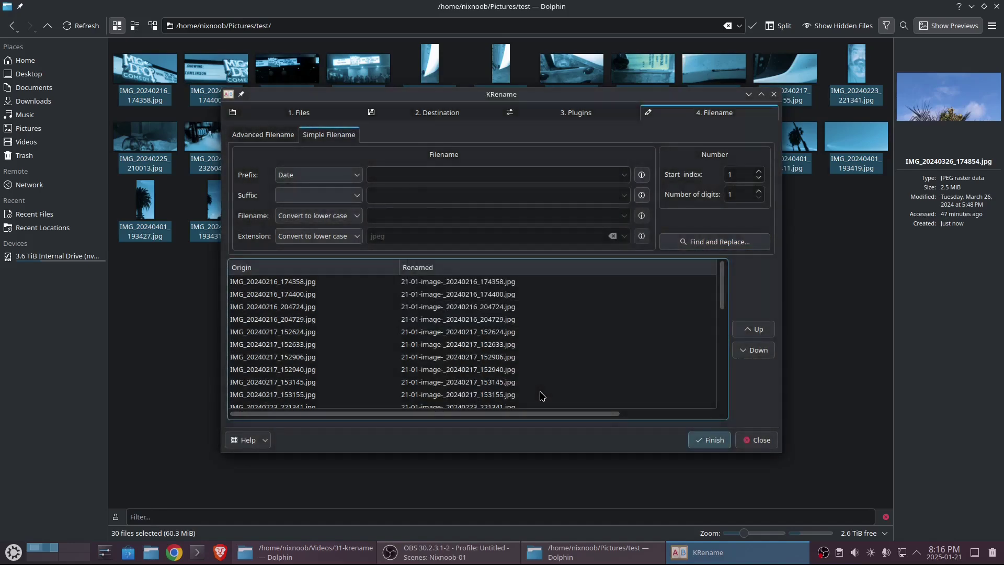
click(710, 445)
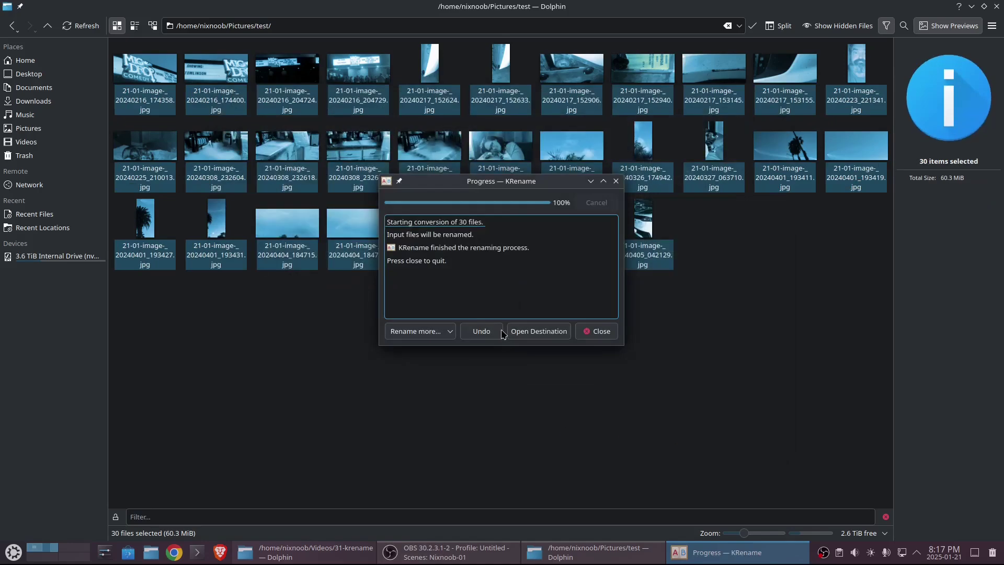
- Close KRename's finished-renaming report to reveal the renamed '21-01-image-_…jpg' photos in Dolphin
click(598, 331)
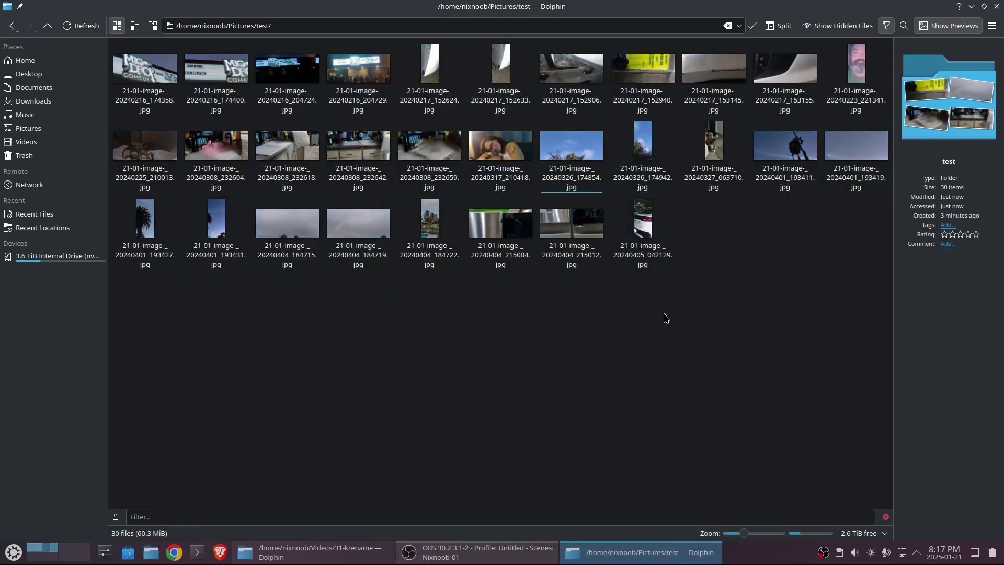